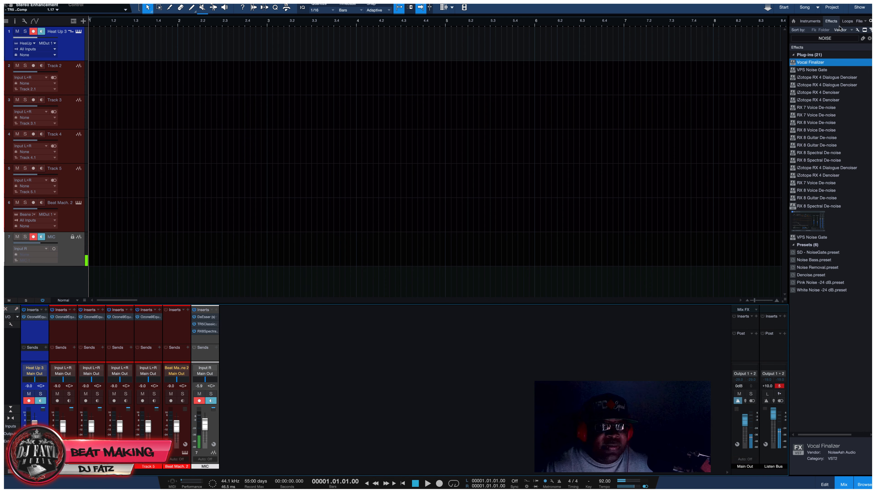
Preview Da Haype (84 Bpm).wav from the Da Hype Beat & Stems folder and place it at the start of Track 2.
{"action": "left_click", "coordinate": [860, 21]}
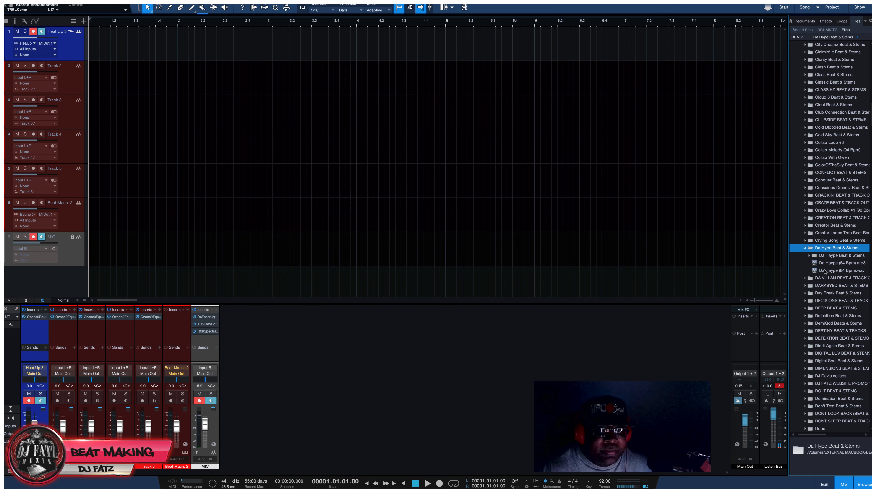
{"action": "left_click", "coordinate": [825, 271]}
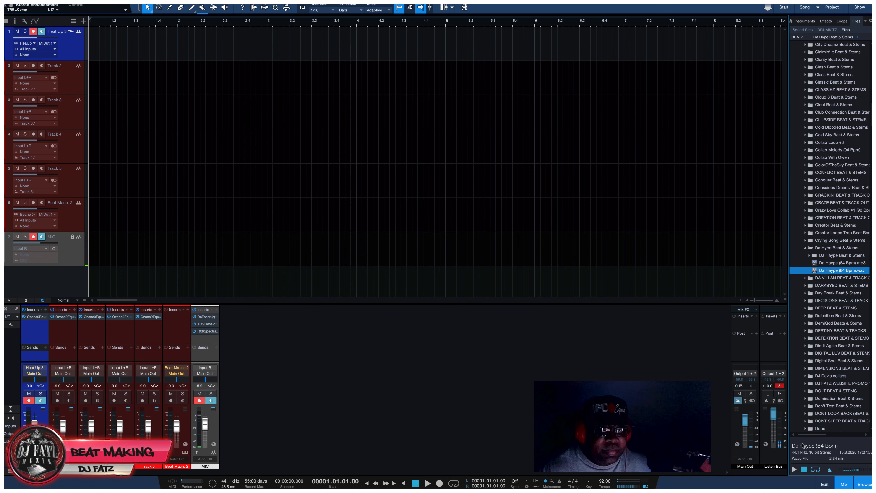
{"action": "left_click", "coordinate": [794, 470]}
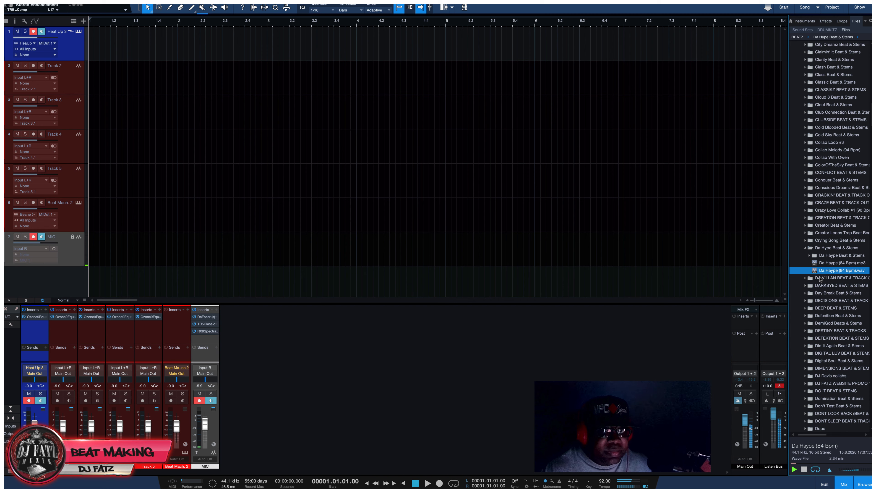
{"action": "left_click_drag", "start_coordinate": [831, 270], "coordinate": [272, 60]}
{"action": "left_click_drag", "start_coordinate": [205, 45], "coordinate": [103, 77]}
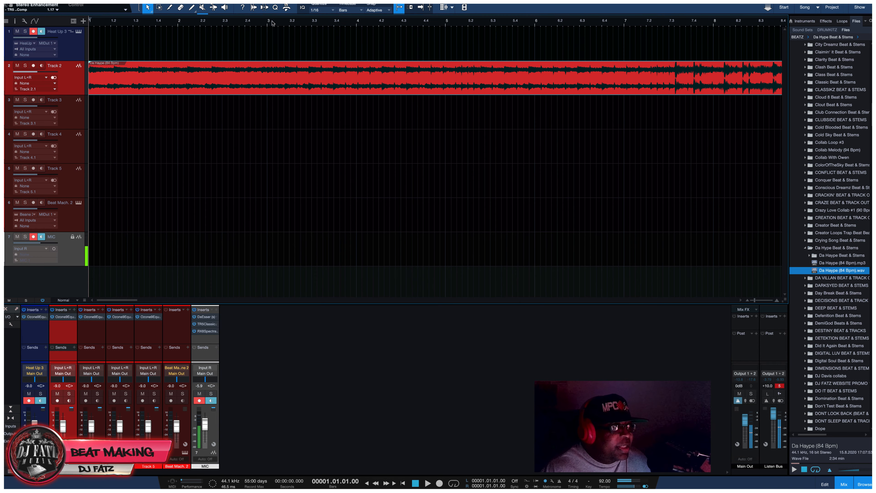
Play the beat from bar 7 and again from bar 16 to find where the section to isolate begins.
{"action": "scroll", "coordinate": [272, 22], "scroll_direction": "down", "scroll_amount": 10}
{"action": "left_click", "coordinate": [157, 22]}
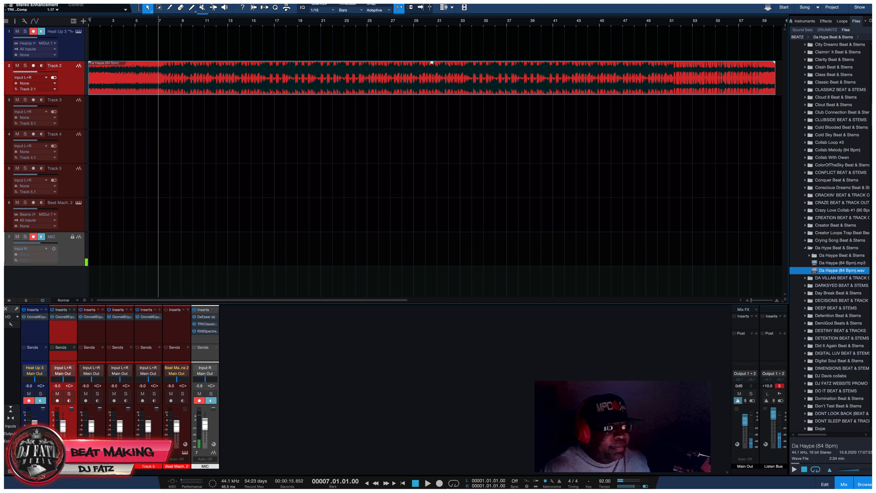
{"action": "left_click", "coordinate": [428, 483]}
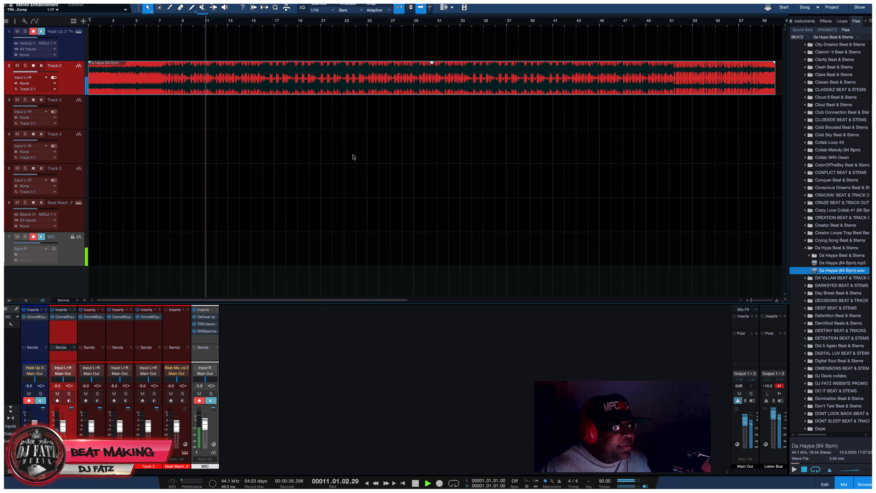
{"action": "left_click", "coordinate": [416, 484]}
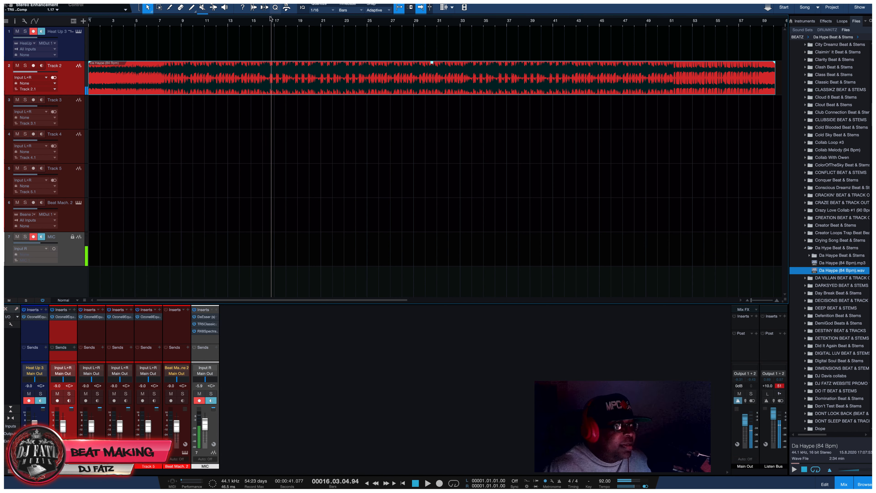
{"action": "left_click", "coordinate": [265, 24]}
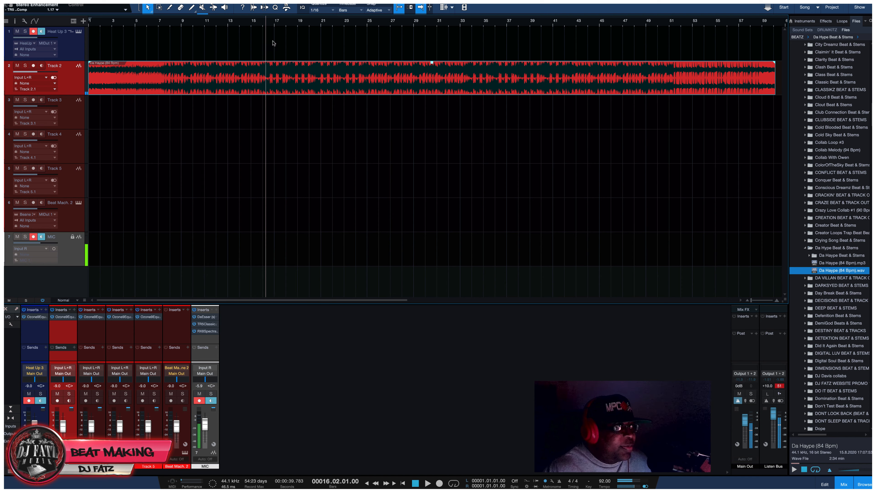
{"action": "left_click", "coordinate": [263, 25]}
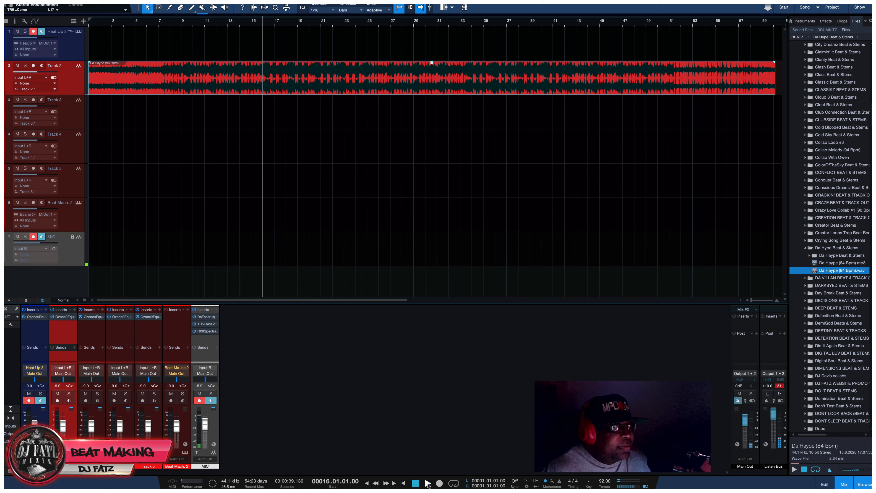
{"action": "left_click", "coordinate": [427, 483]}
{"action": "left_click", "coordinate": [415, 483]}
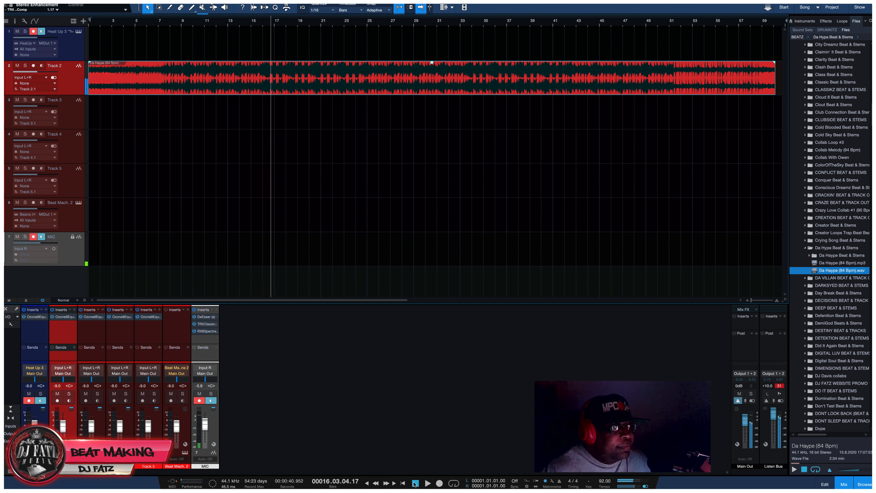
Split the Track 2 audio clip at 16.02.02.25, just before the drum hit.
{"action": "left_click_drag", "start_coordinate": [289, 23], "coordinate": [284, 34]}
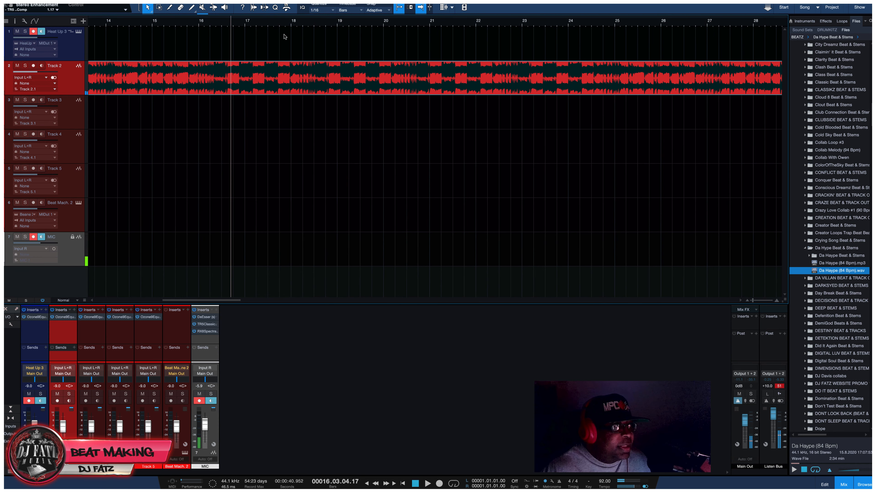
{"action": "left_click", "coordinate": [197, 22]}
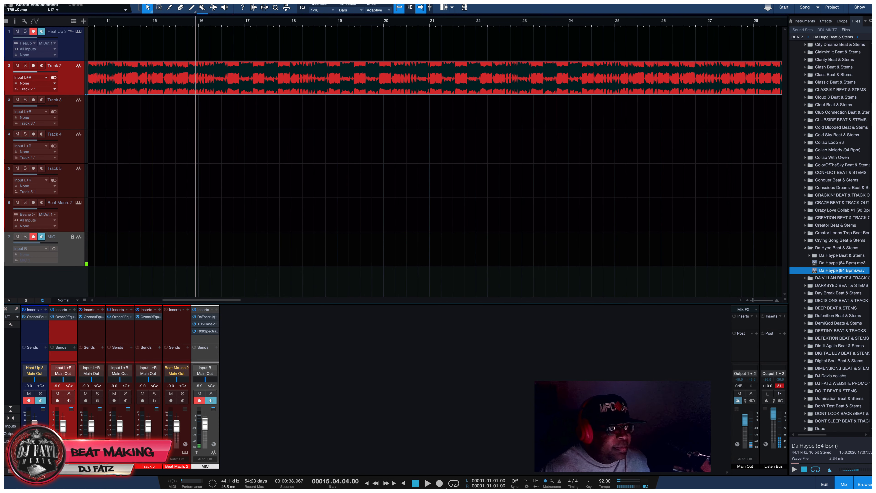
{"action": "left_click", "coordinate": [427, 484]}
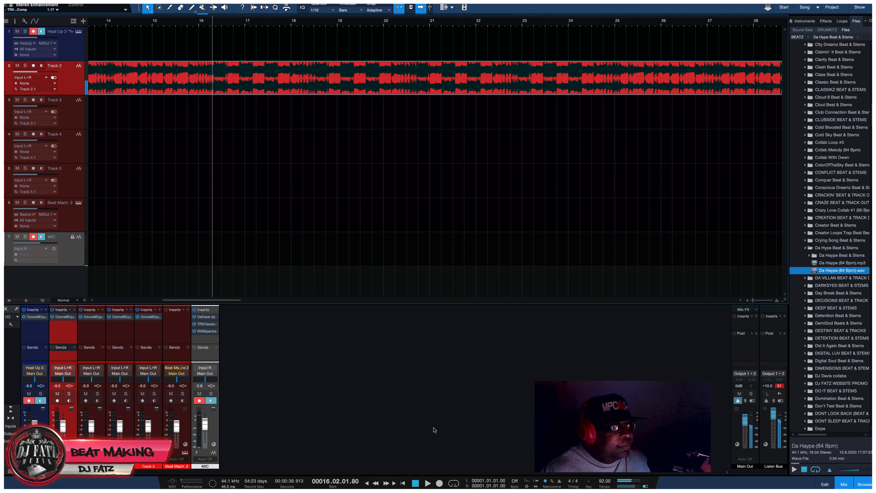
{"action": "left_click_drag", "start_coordinate": [214, 22], "coordinate": [212, 25]}
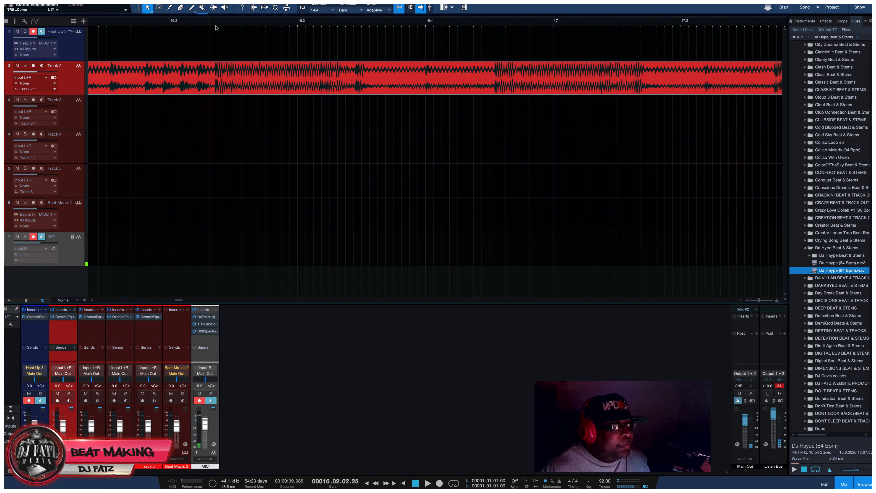
{"action": "right_click", "coordinate": [233, 50]}
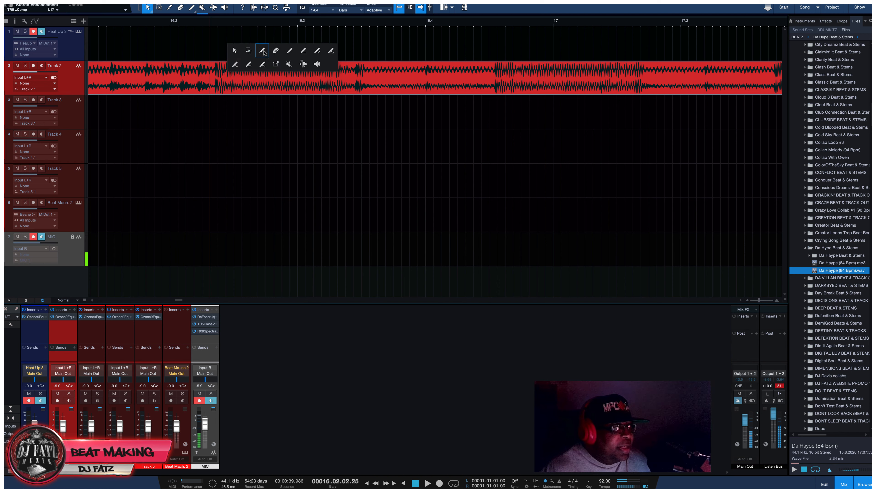
{"action": "left_click", "coordinate": [263, 51]}
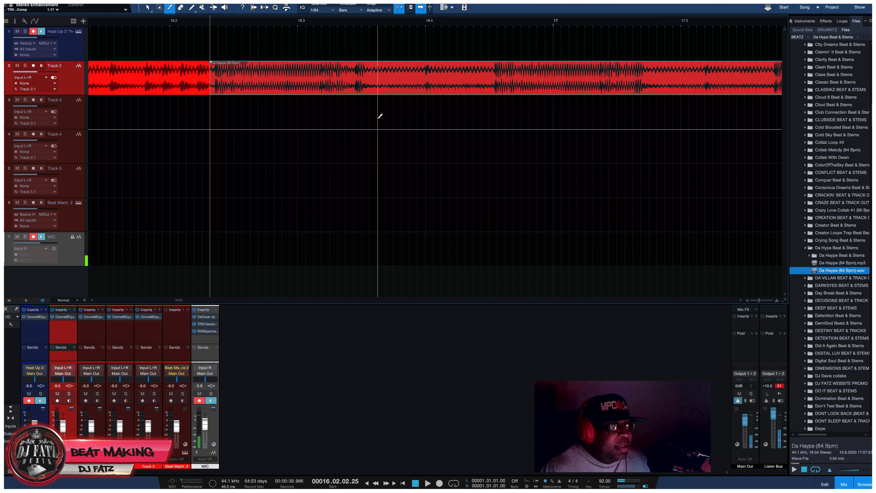
{"action": "right_click", "coordinate": [333, 53]}
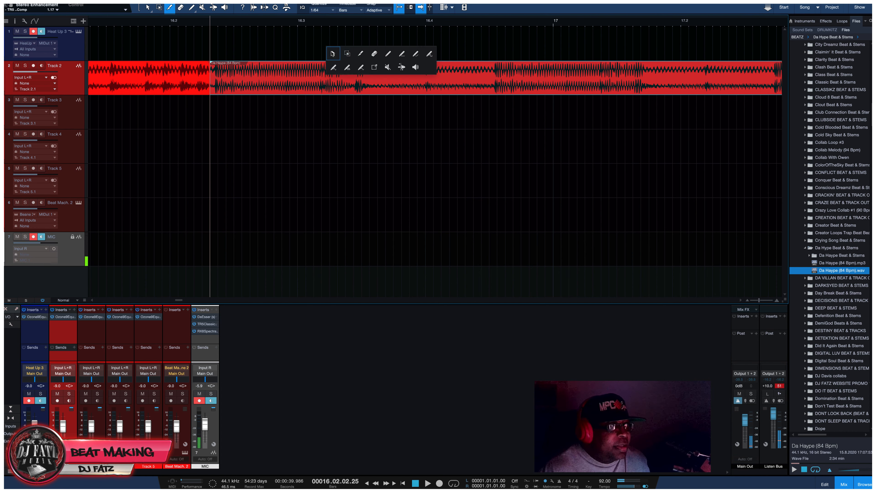
{"action": "left_click", "coordinate": [332, 53]}
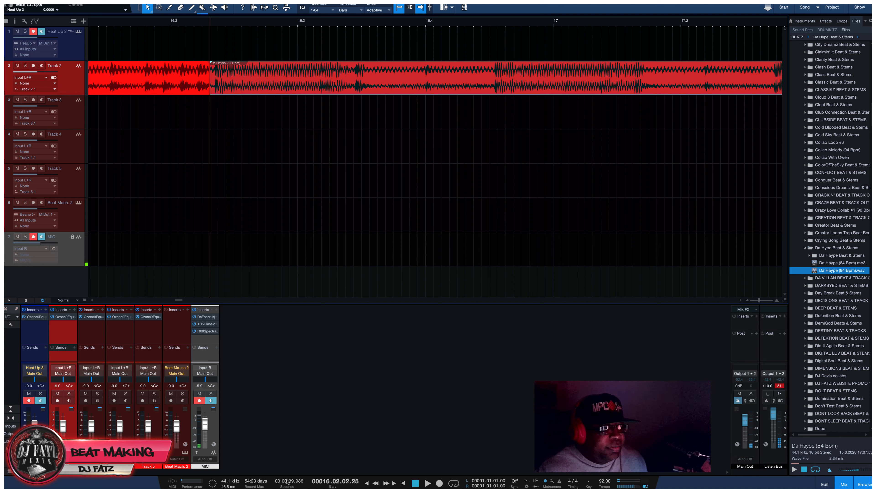
Play the audio from the split onward to find where the section ends.
{"action": "left_click", "coordinate": [428, 483]}
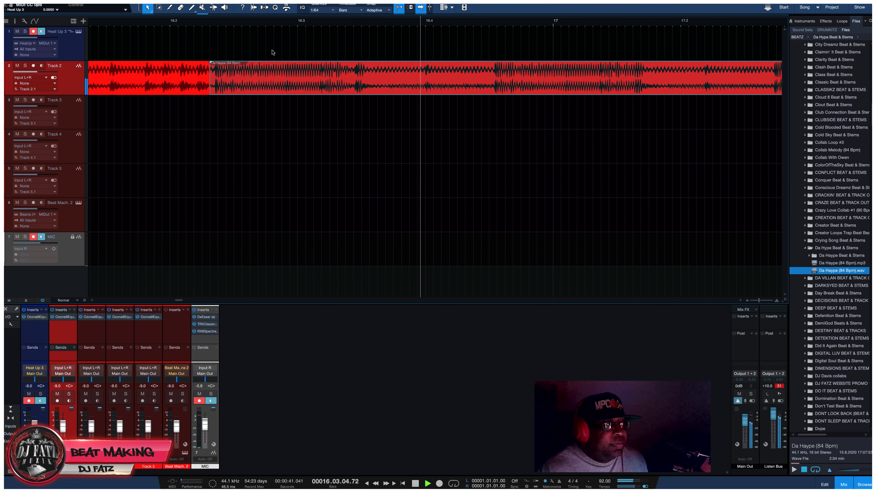
{"action": "left_click_drag", "start_coordinate": [234, 22], "coordinate": [237, 8]}
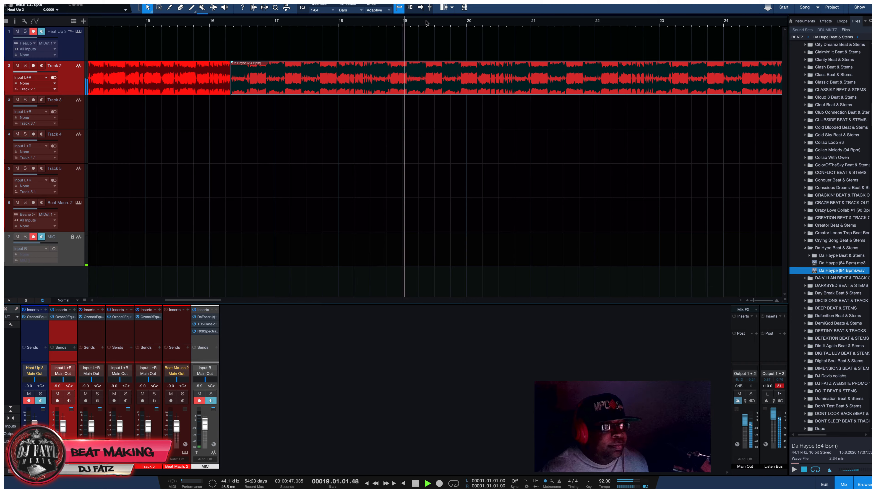
{"action": "left_click_drag", "start_coordinate": [427, 23], "coordinate": [390, 13]}
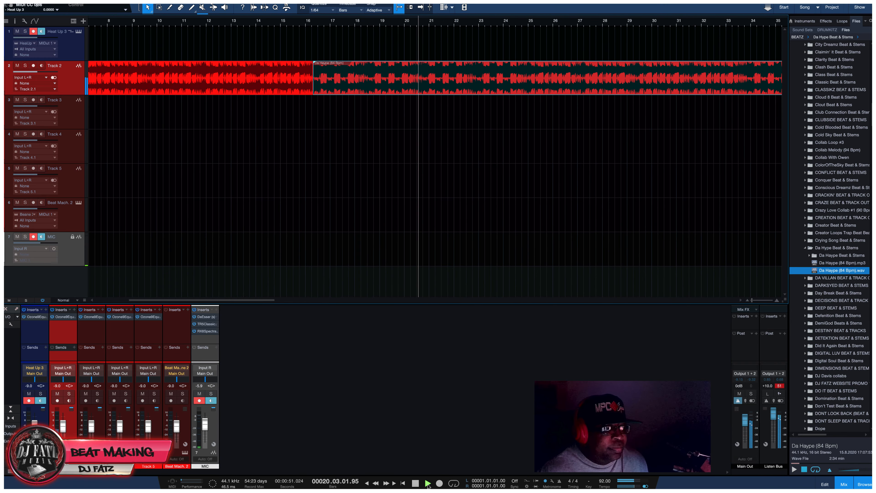
{"action": "left_click", "coordinate": [415, 484]}
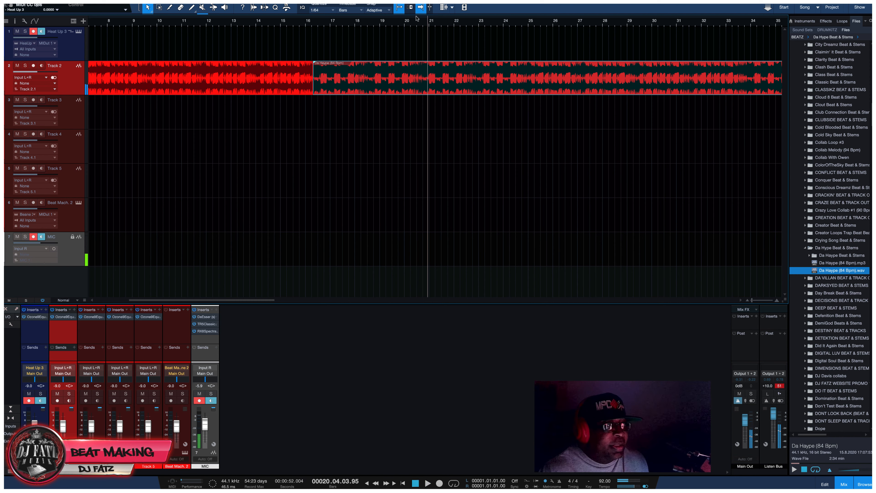
Split the Track 2 audio clip again at 20.04.01.00 to isolate the section.
{"action": "left_click", "coordinate": [422, 23]}
{"action": "right_click", "coordinate": [436, 50]}
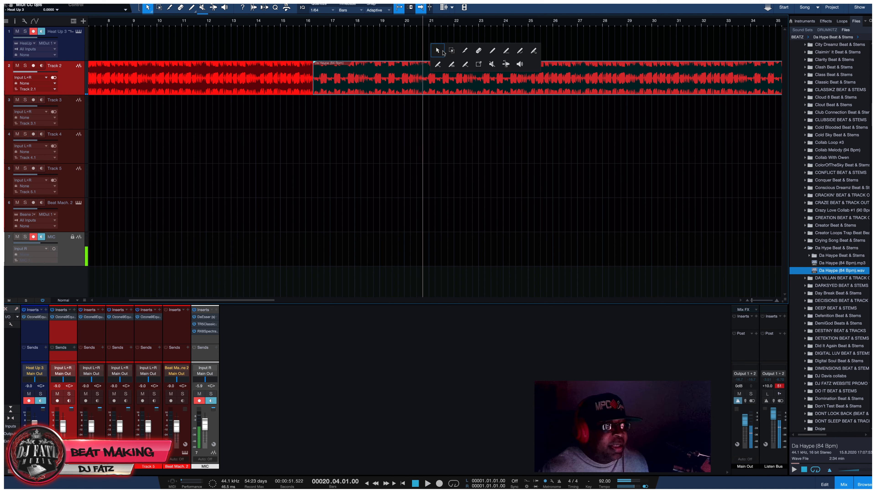
{"action": "left_click", "coordinate": [463, 52]}
{"action": "left_click", "coordinate": [424, 67]}
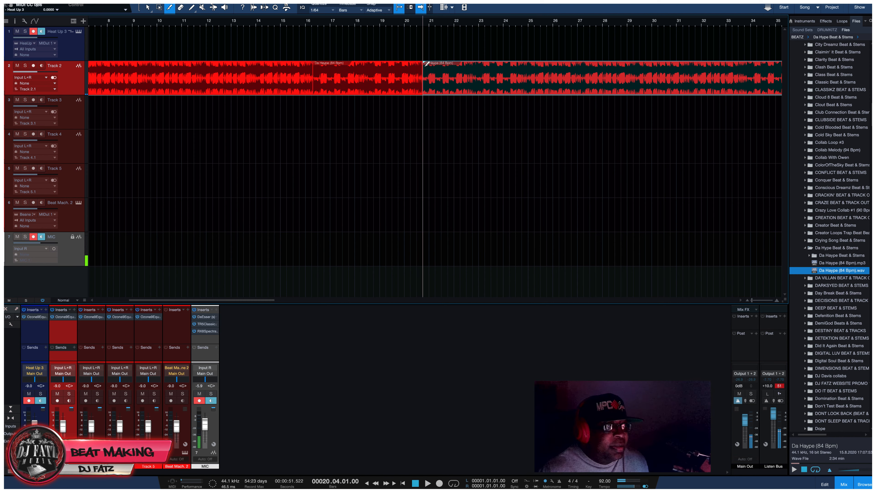
{"action": "right_click", "coordinate": [409, 51]}
{"action": "left_click", "coordinate": [407, 55]}
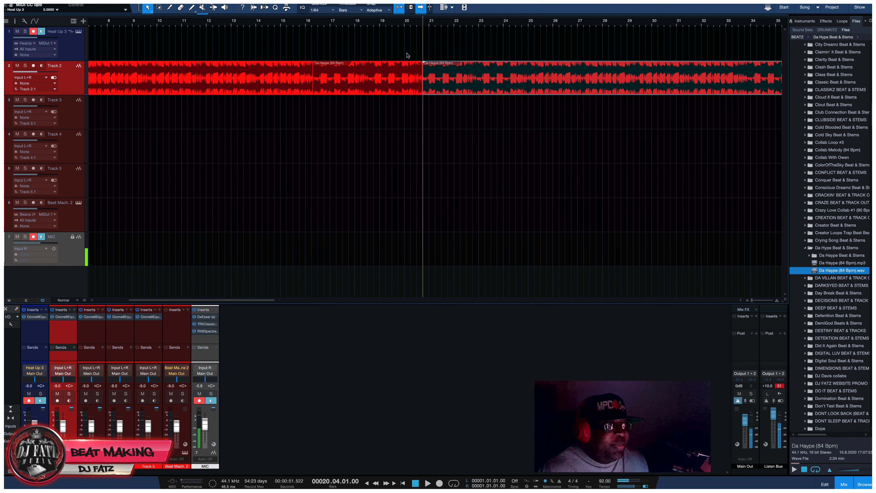
Color the isolated clip between the two splits light green.
{"action": "left_click", "coordinate": [387, 68]}
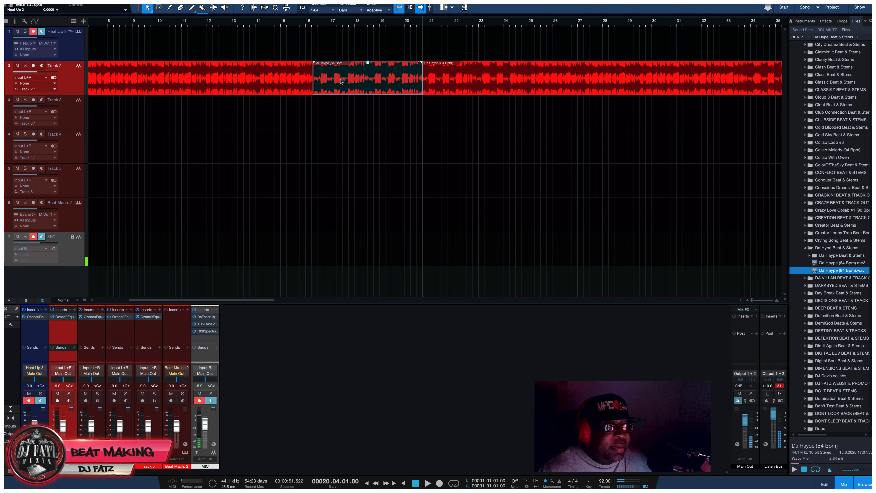
{"action": "left_click_drag", "start_coordinate": [445, 24], "coordinate": [435, 19]}
{"action": "right_click", "coordinate": [322, 73]}
{"action": "mouse_move", "coordinate": [324, 78]}
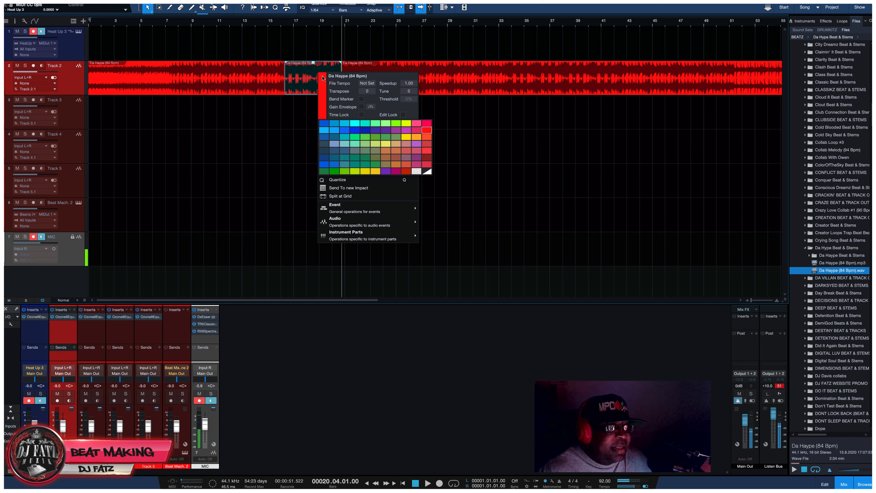
{"action": "left_click", "coordinate": [394, 125]}
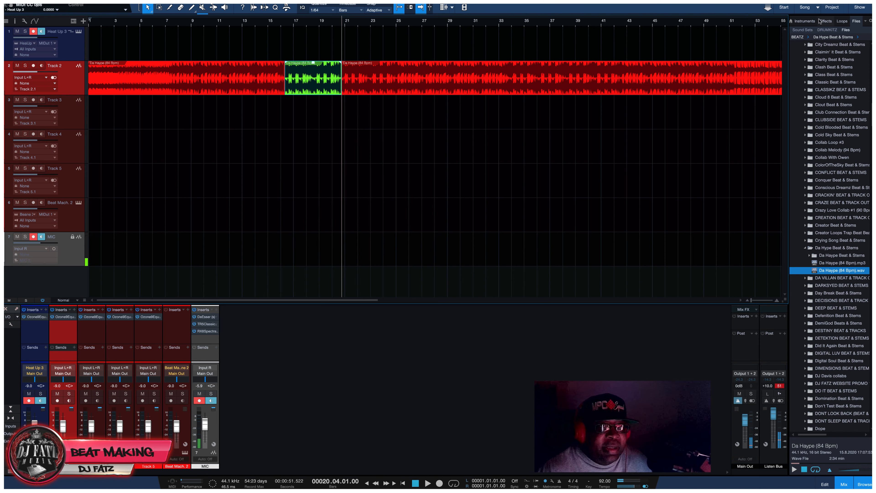
Search the effects for "loop" and add Looperator to the green clip as an event effect.
{"action": "left_click", "coordinate": [826, 22]}
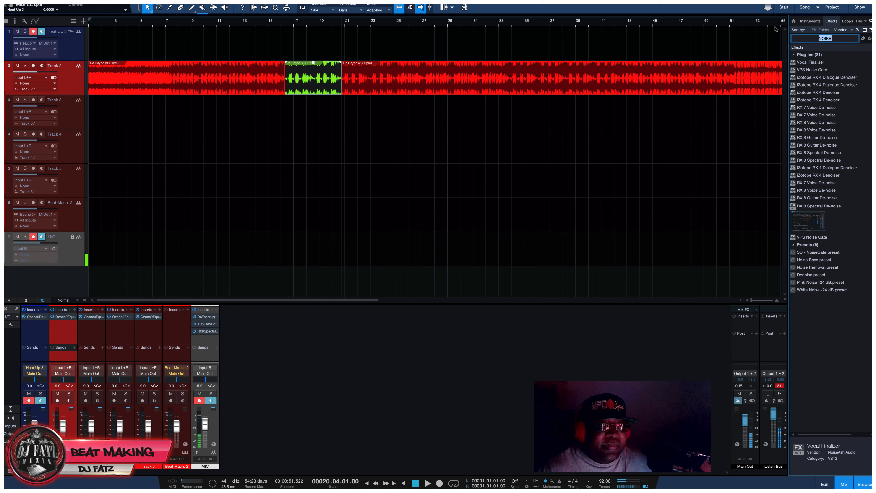
{"action": "left_click", "coordinate": [870, 38]}
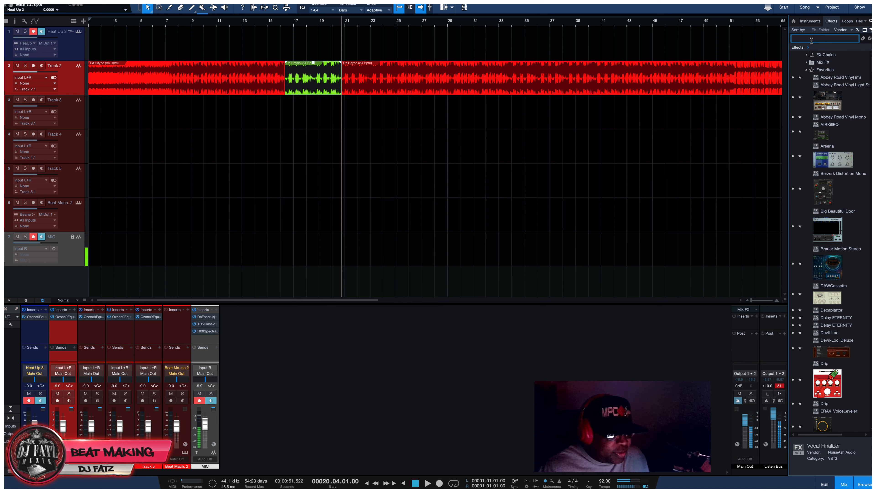
{"action": "type", "text": "loop"}
{"action": "key", "text": "Return"}
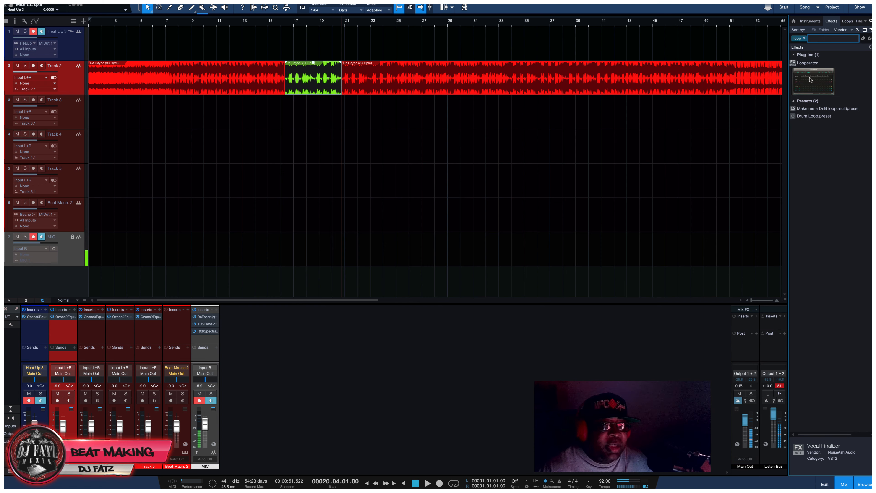
{"action": "left_click", "coordinate": [810, 79]}
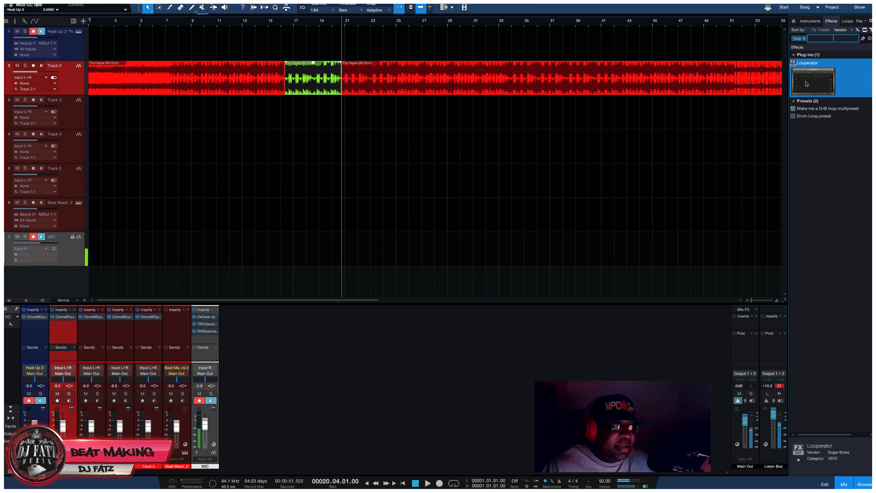
{"action": "left_click", "coordinate": [818, 84]}
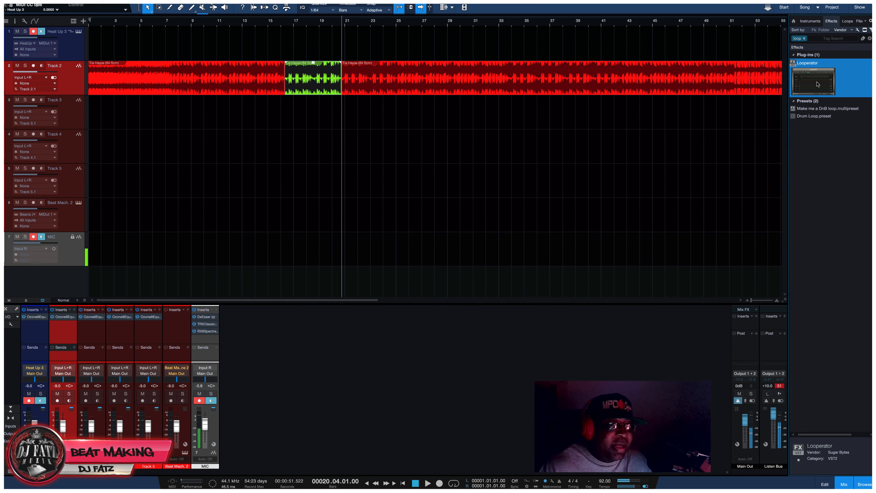
{"action": "left_click_drag", "start_coordinate": [817, 84], "coordinate": [304, 85]}
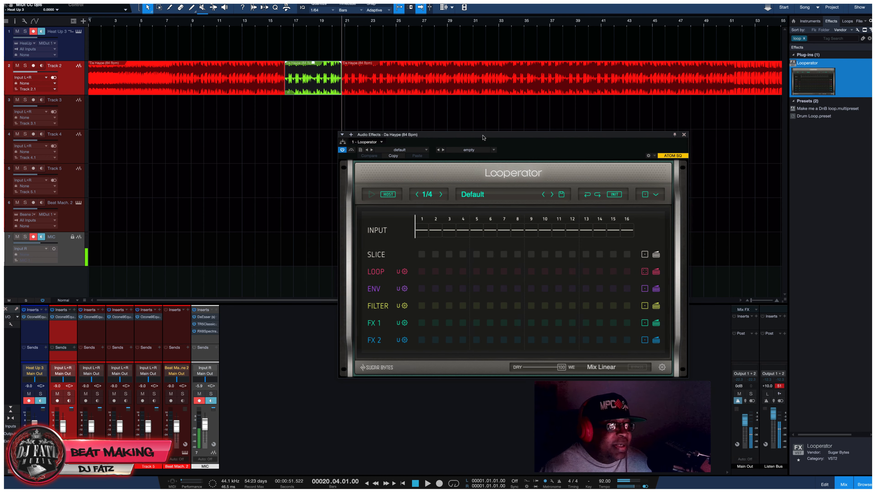
Move the Looperator window clear of Track 2, play the green clip through it, and return the playhead to 15.04.01.00.
{"action": "left_click_drag", "start_coordinate": [483, 135], "coordinate": [440, 125]}
{"action": "key", "text": "space"}
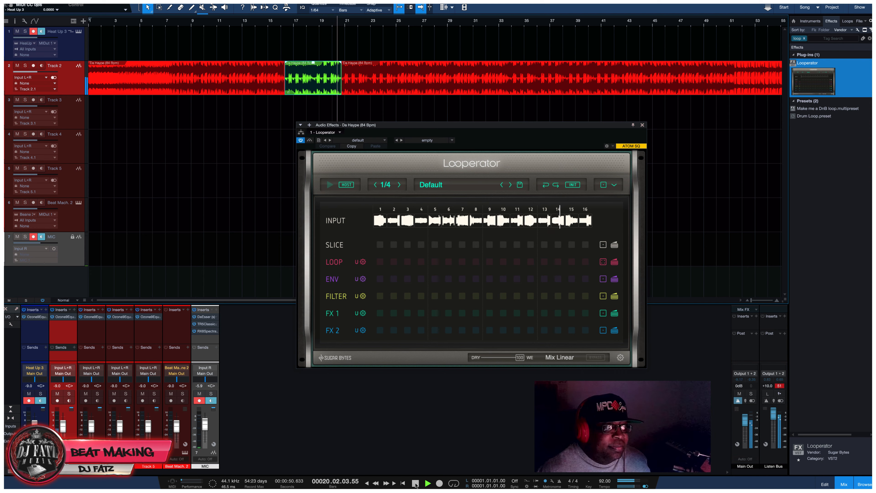
{"action": "left_click", "coordinate": [416, 483]}
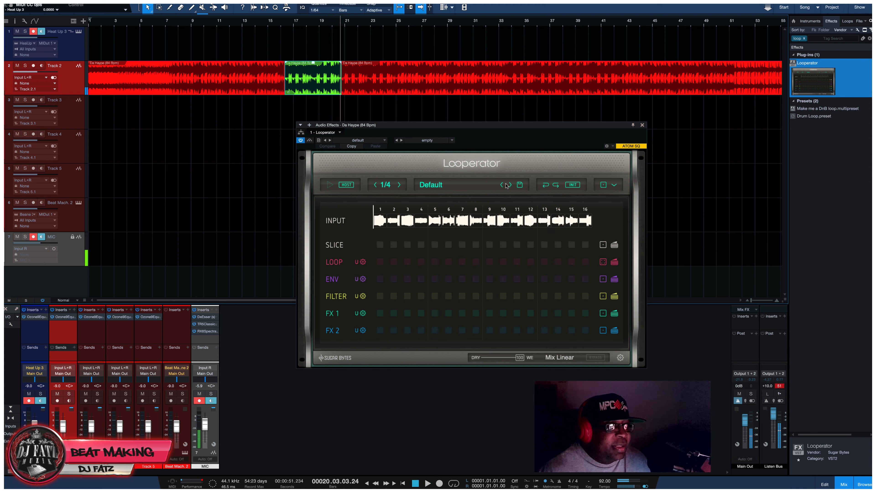
{"action": "left_click", "coordinate": [278, 24]}
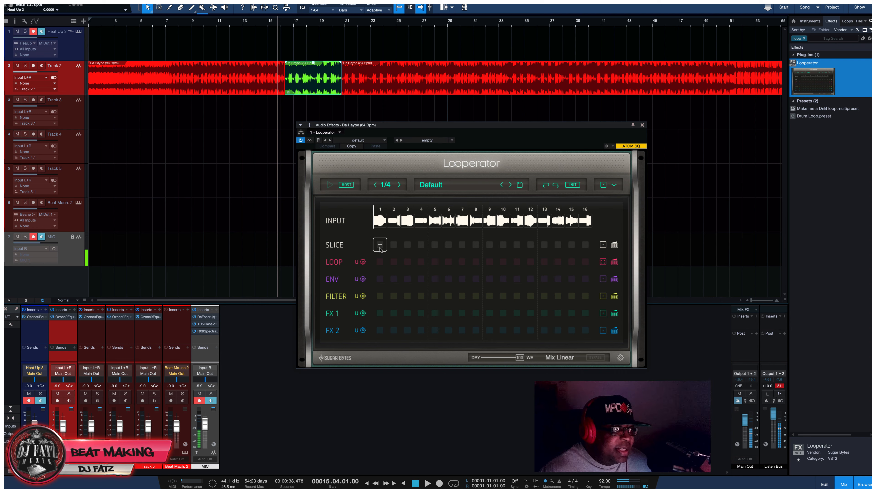
Assign slice 4 to steps 1 and 3 of Looperator's SLICE row.
{"action": "left_click", "coordinate": [380, 246]}
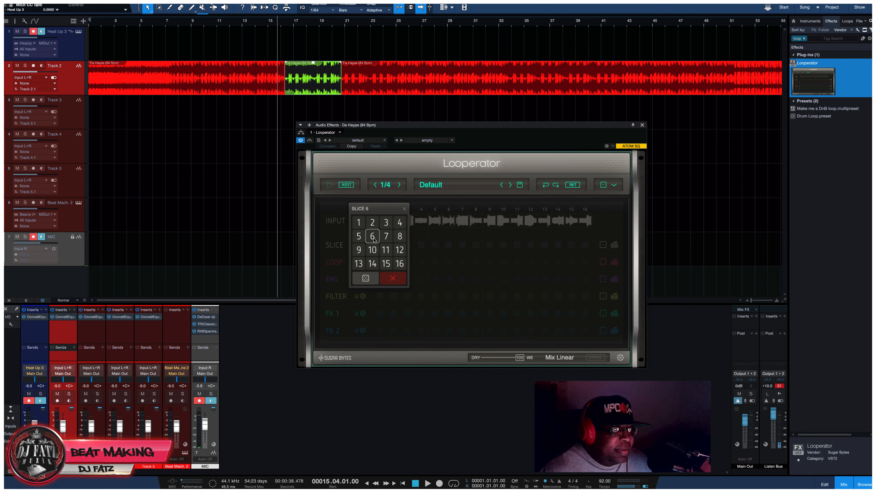
{"action": "left_click", "coordinate": [400, 223]}
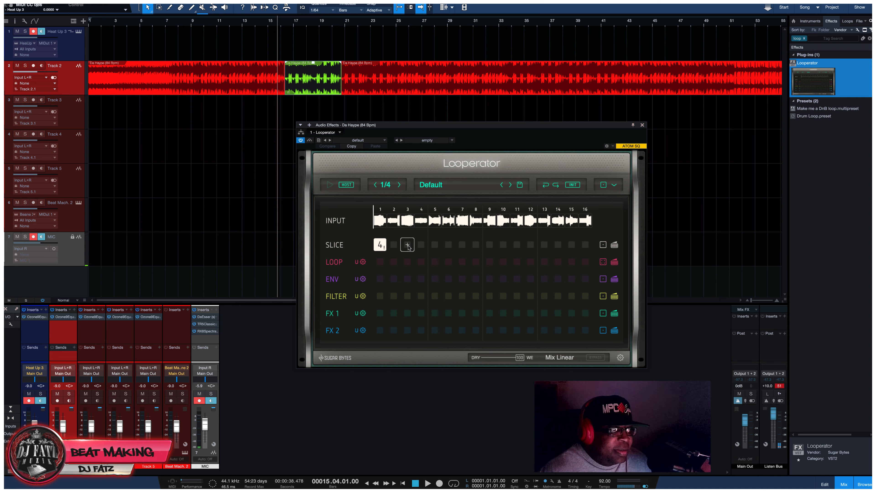
{"action": "left_click", "coordinate": [408, 245]}
{"action": "left_click", "coordinate": [426, 222]}
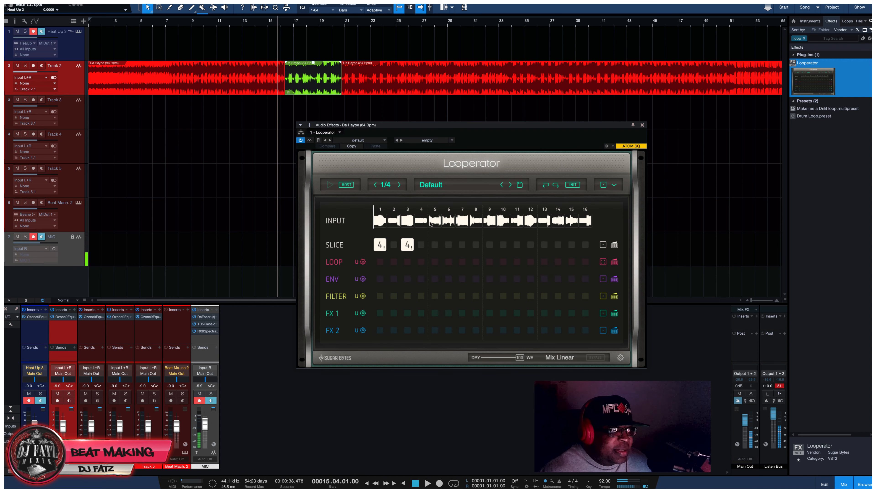
Add the four-arrow loop at step 5 of the LOOP row and dismiss its pattern choices.
{"action": "left_click", "coordinate": [435, 262]}
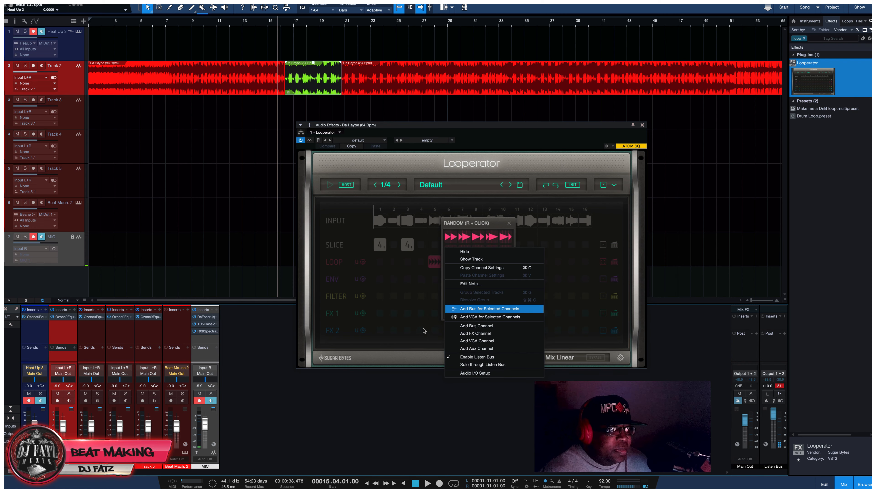
{"action": "left_click", "coordinate": [428, 381]}
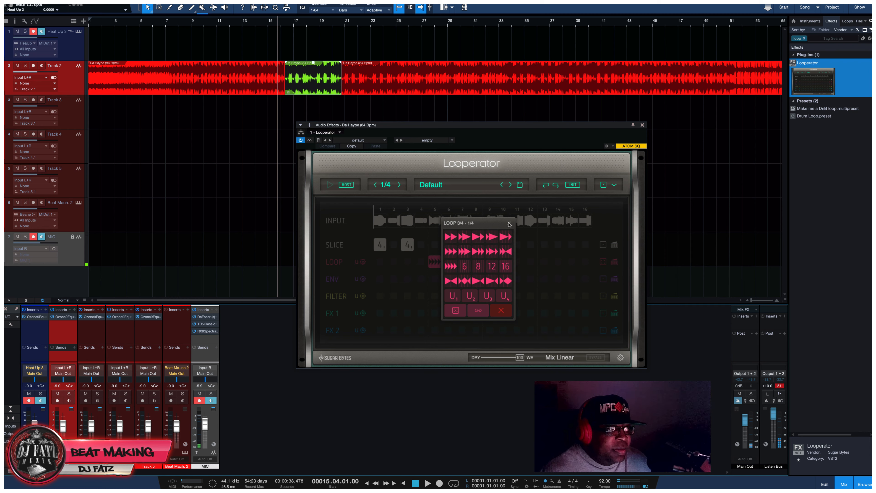
{"action": "left_click", "coordinate": [509, 224]}
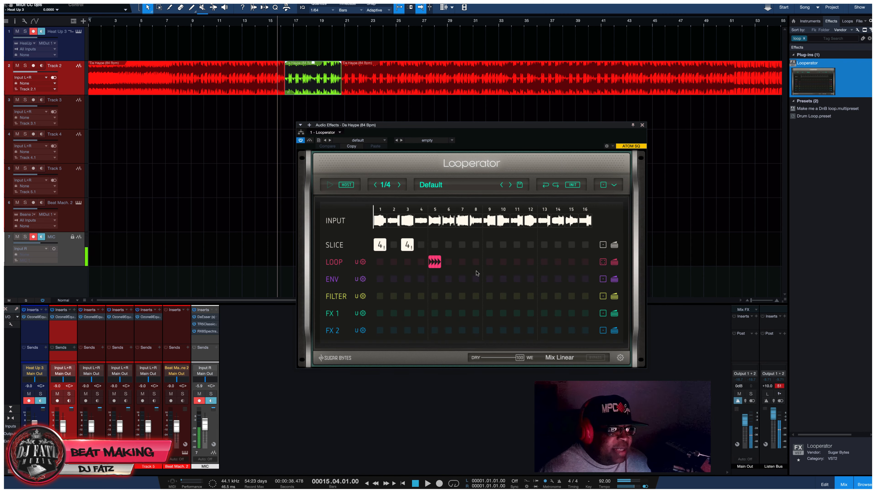
Add Tapestop Sloped at step 8 and Delay 4 at step 10 of the FX 1 row.
{"action": "left_click", "coordinate": [475, 314]}
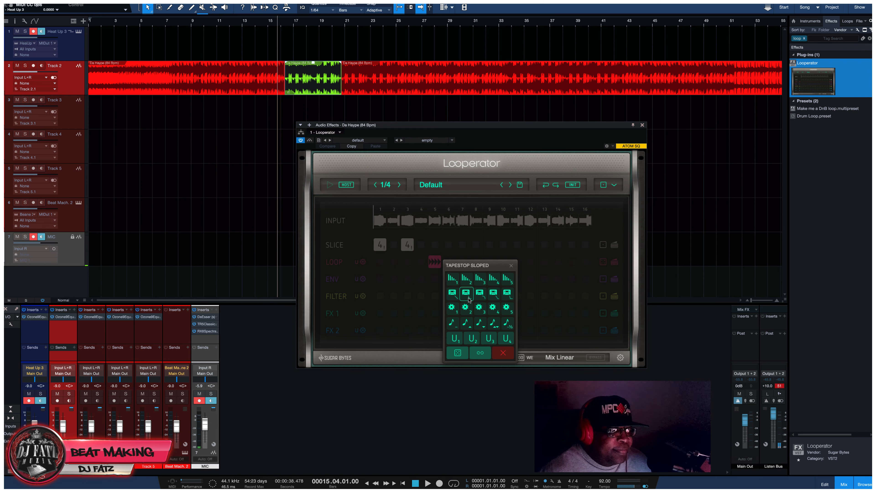
{"action": "left_click", "coordinate": [462, 296]}
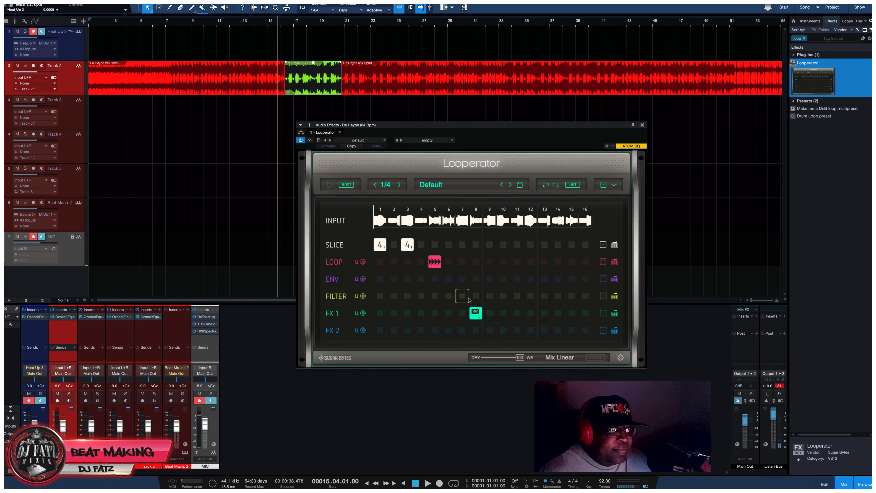
{"action": "left_click", "coordinate": [531, 313]}
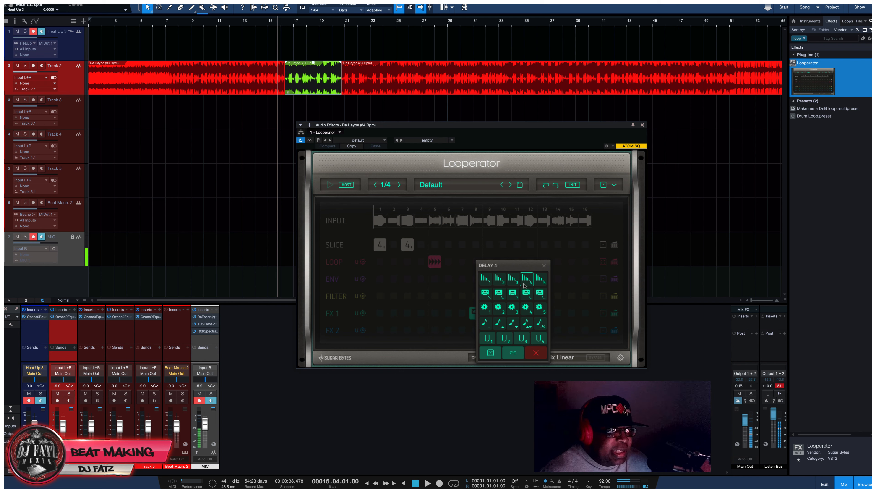
{"action": "left_click", "coordinate": [527, 282]}
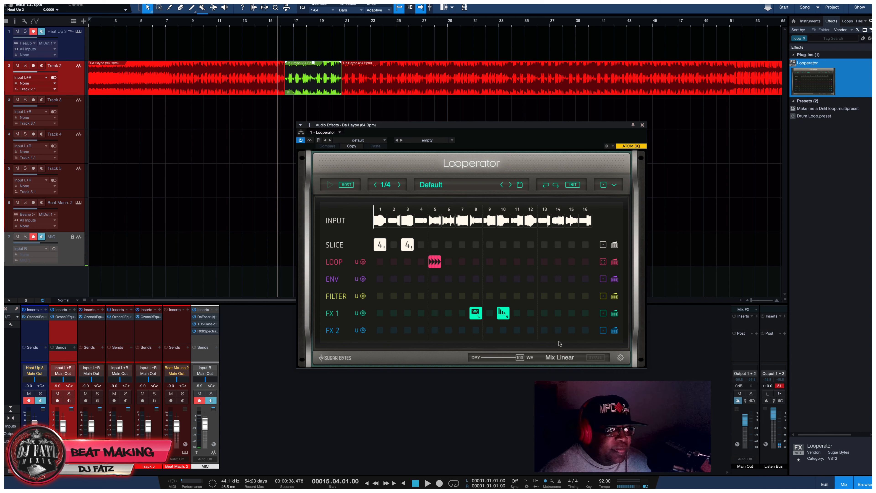
Leave the FX 2 row empty and add the Highpass Closing Fast filter at step 14 of the FILTER row.
{"action": "left_click", "coordinate": [545, 330]}
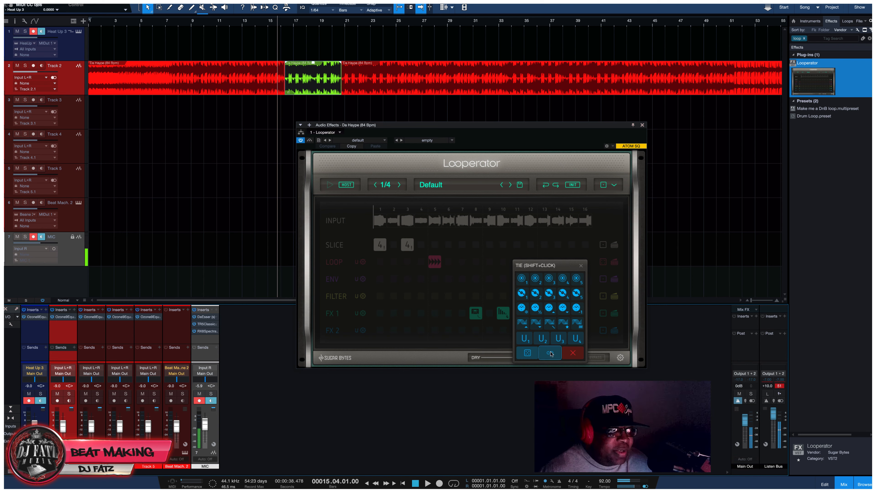
{"action": "left_click", "coordinate": [581, 266]}
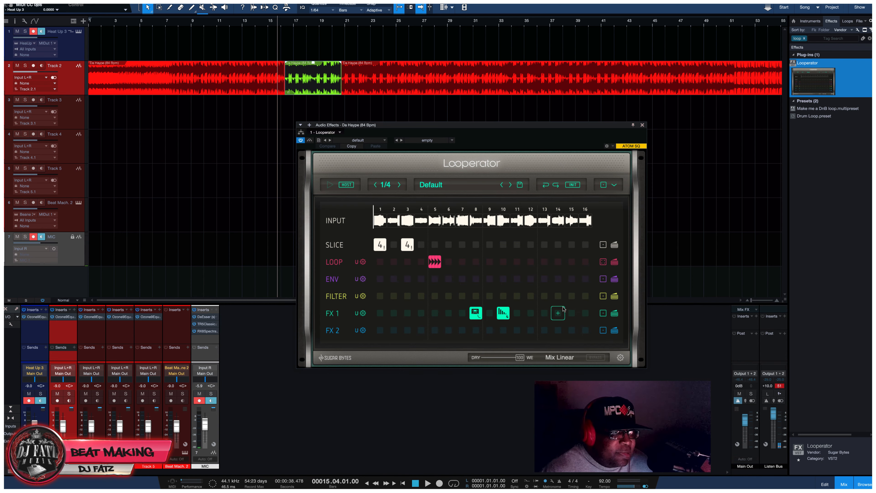
{"action": "left_click", "coordinate": [558, 296]}
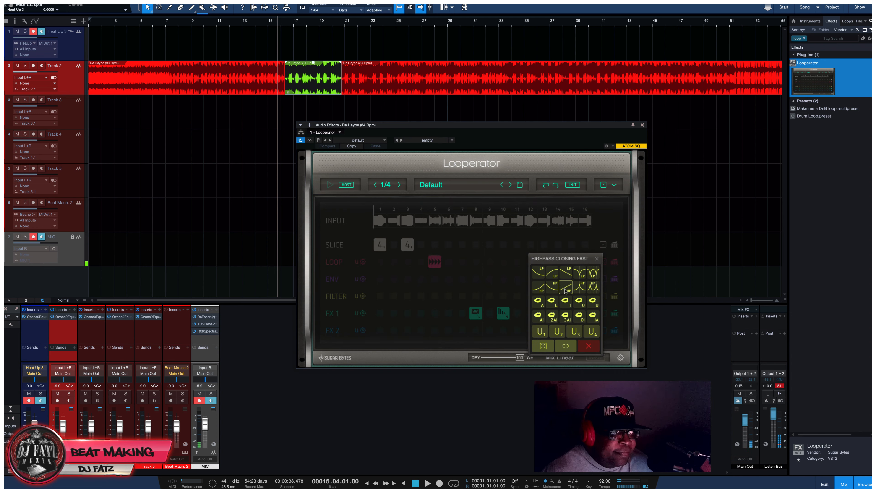
{"action": "left_click", "coordinate": [566, 290]}
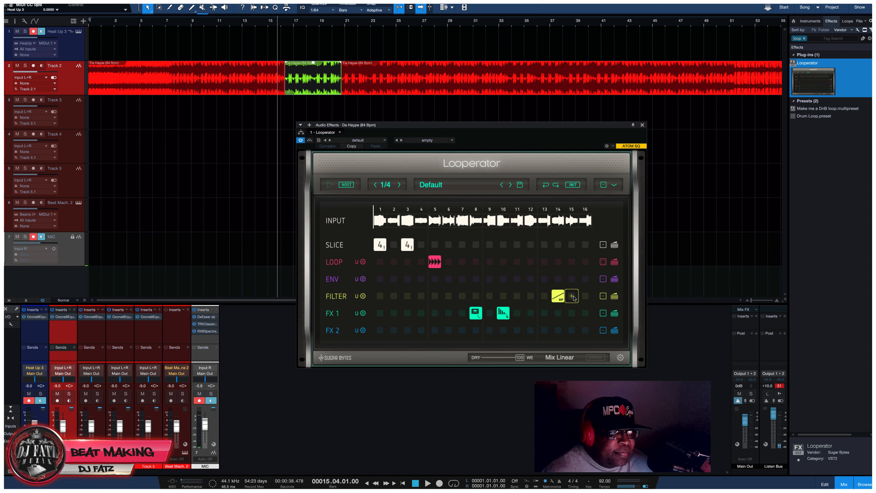
Leave FILTER step 15 empty and add Tapestop Fast at step 16 of the FX 1 row.
{"action": "left_click", "coordinate": [575, 296]}
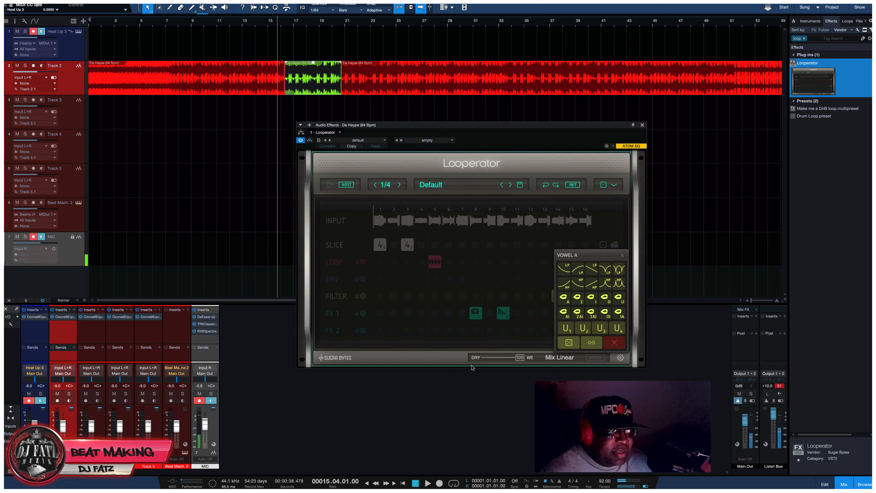
{"action": "left_click", "coordinate": [623, 256]}
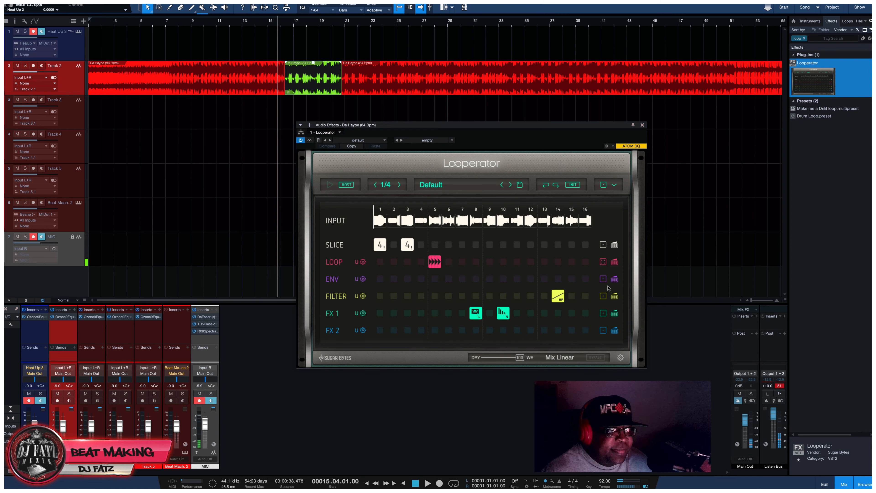
{"action": "left_click", "coordinate": [585, 311]}
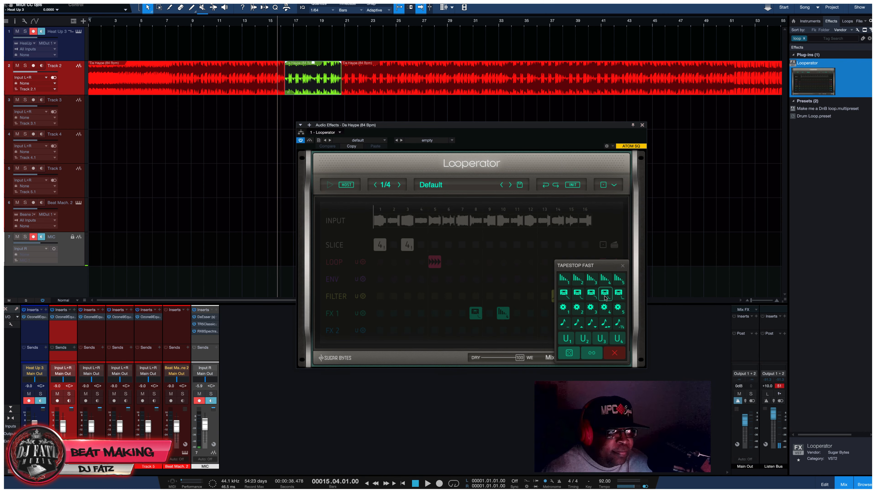
{"action": "left_click", "coordinate": [605, 294]}
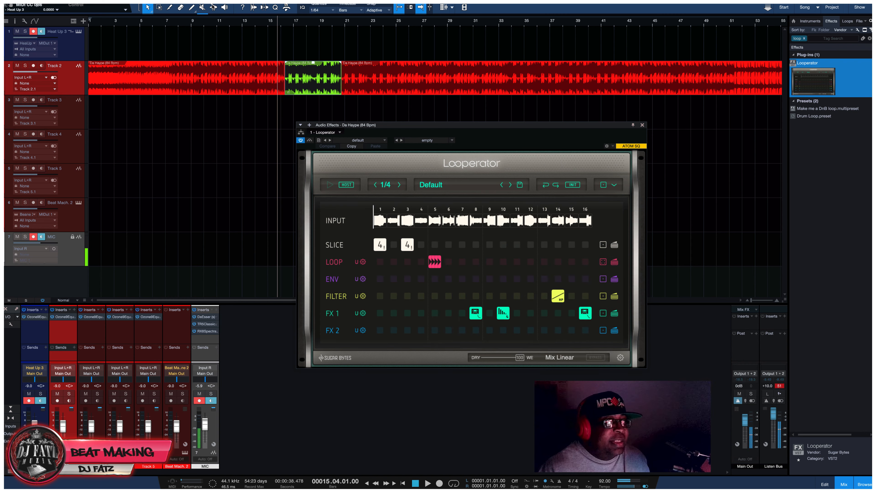
Play the song from 15.01.01.00 through the green clip, removing both slice 4 entries from the SLICE row during playback.
{"action": "left_click", "coordinate": [258, 26]}
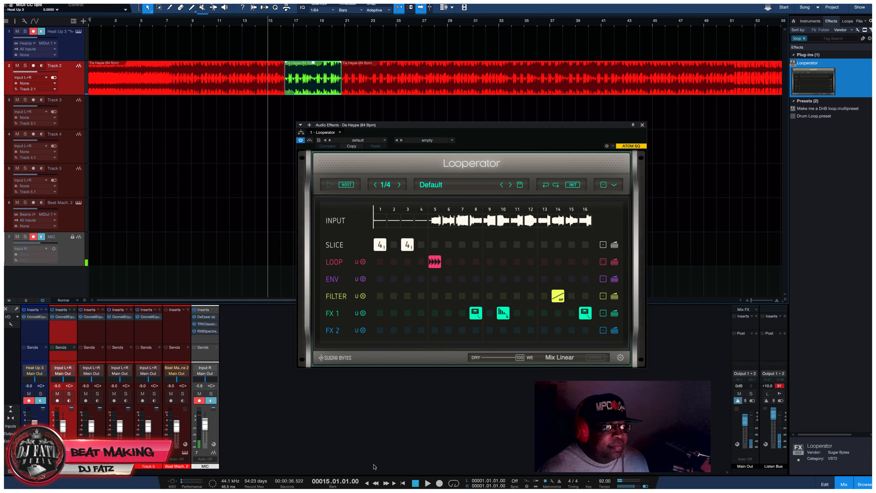
{"action": "left_click", "coordinate": [431, 484]}
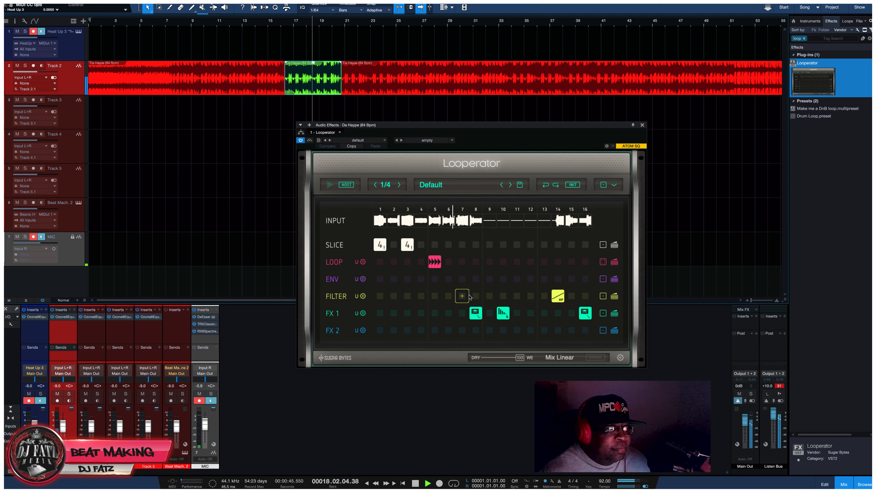
{"action": "left_click", "coordinate": [408, 246]}
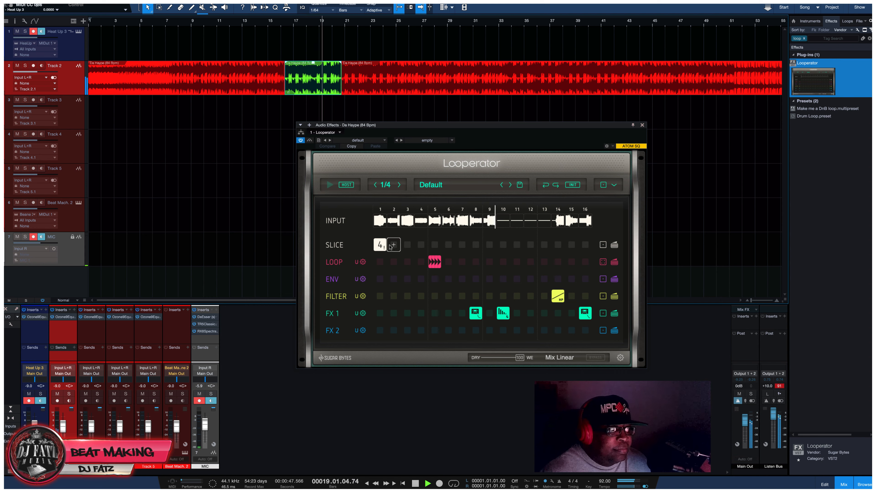
{"action": "left_click", "coordinate": [380, 247]}
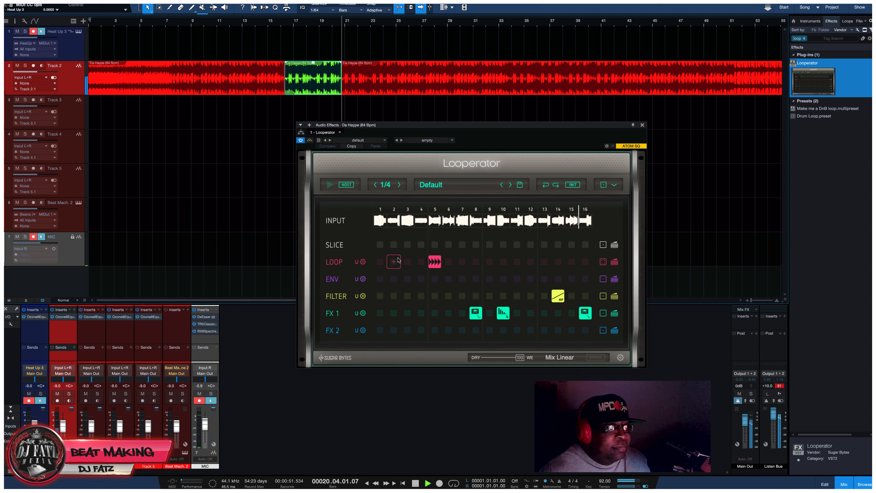
{"action": "key", "text": "space"}
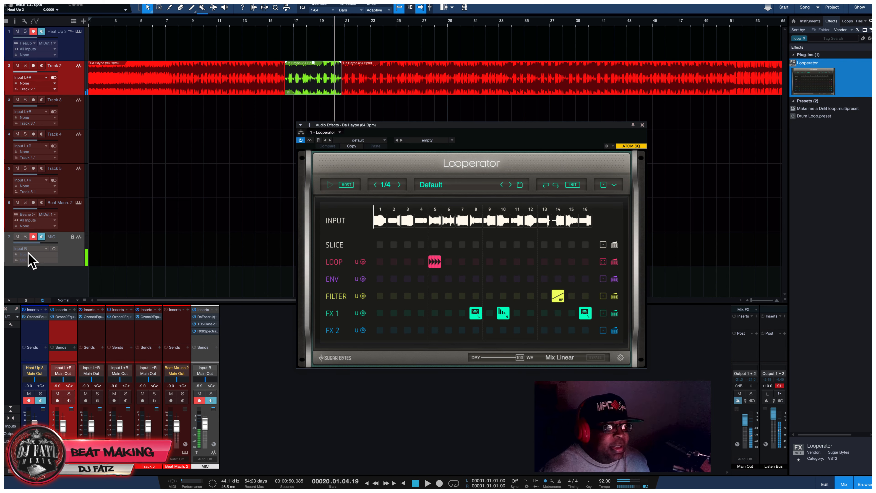
Add a three-arrow loop at step 1 and the Loop 2/4 - 1/4 - 1/4 pattern at step 3 of the LOOP row.
{"action": "left_click", "coordinate": [380, 263]}
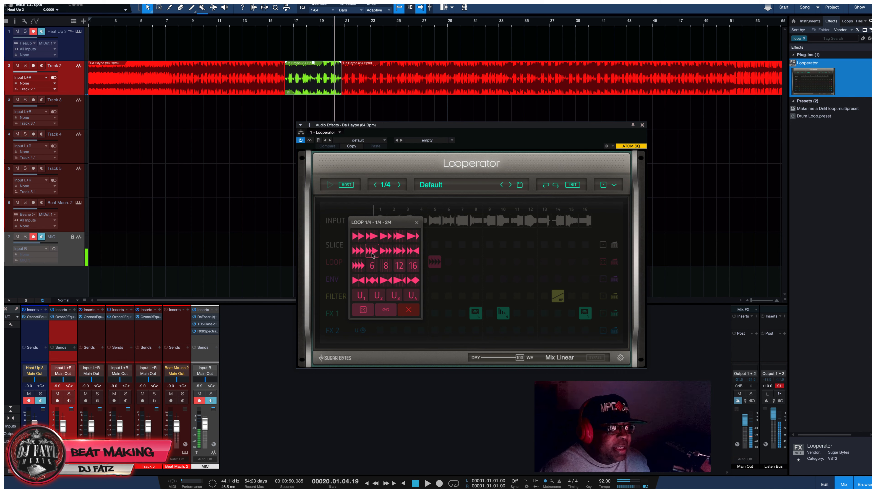
{"action": "left_click", "coordinate": [352, 249]}
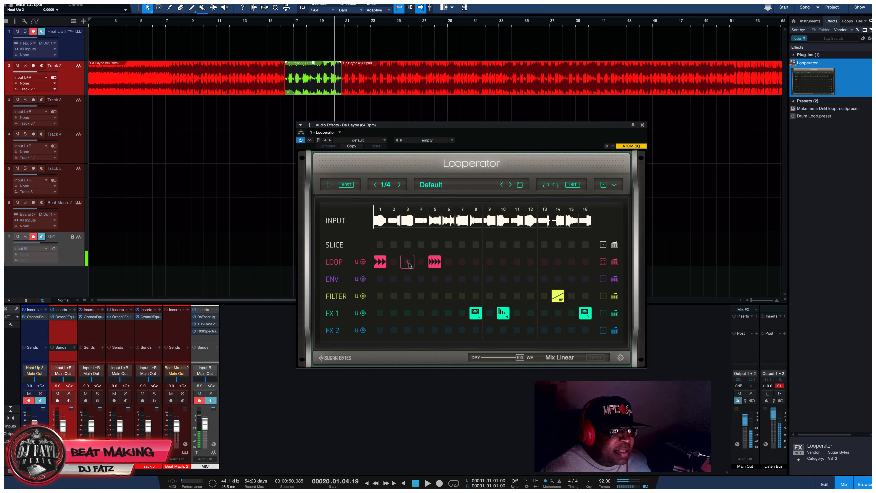
{"action": "left_click", "coordinate": [410, 265]}
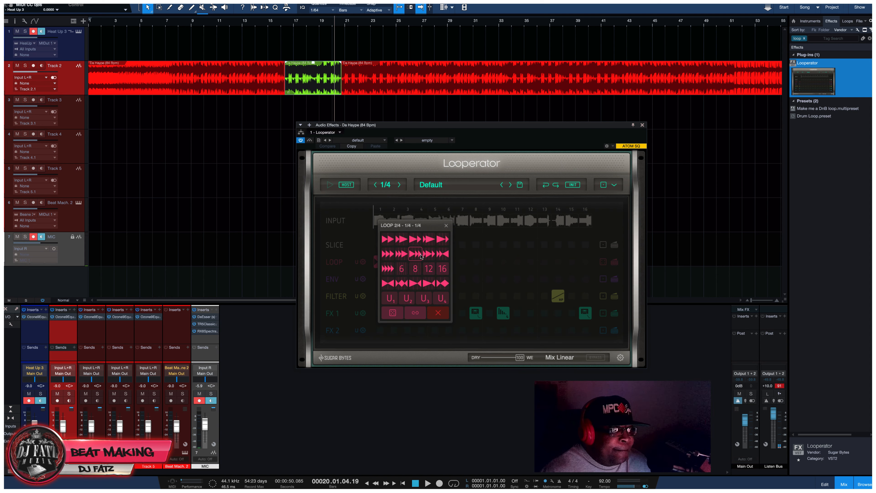
{"action": "left_click", "coordinate": [421, 257]}
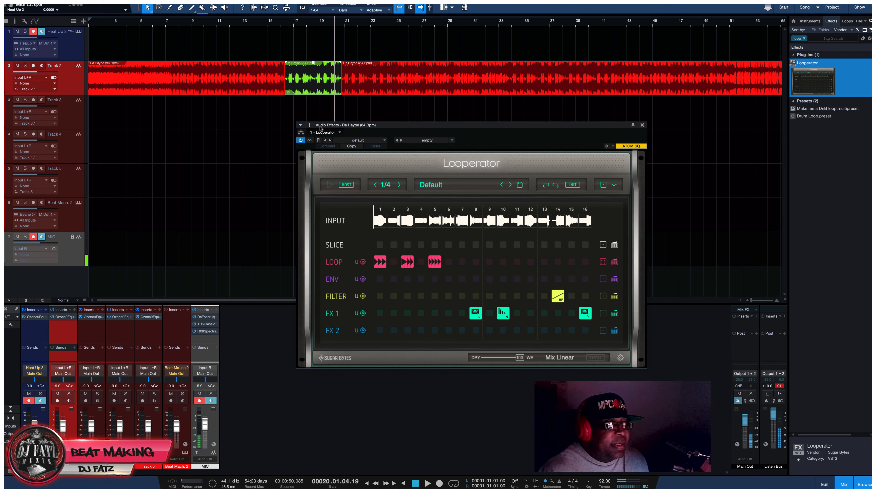
Play the song from 15.04.01.00, remove the delay at step 10 of the FX 1 row, and stop playback after the green clip.
{"action": "left_click", "coordinate": [279, 22]}
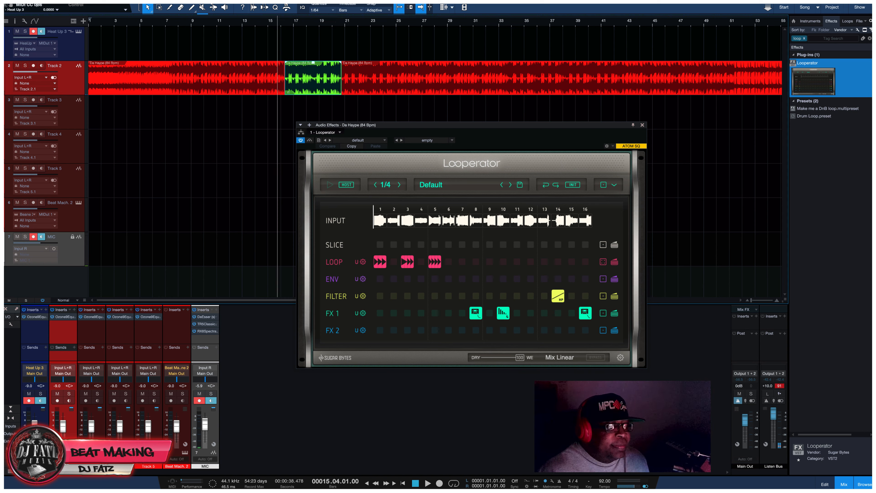
{"action": "left_click", "coordinate": [427, 483]}
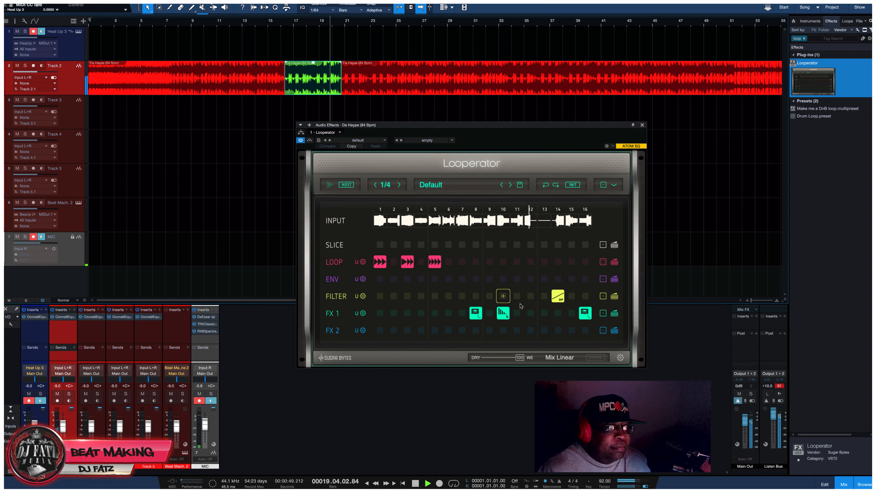
{"action": "double_click", "coordinate": [507, 316]}
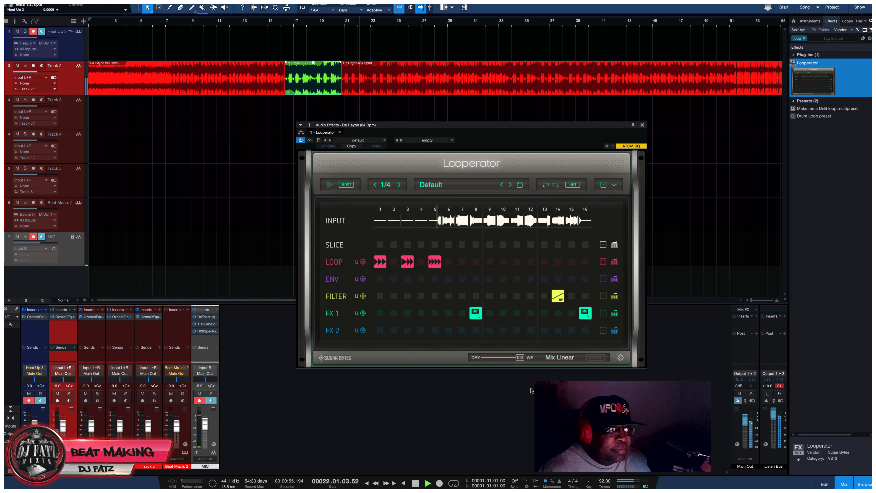
{"action": "left_click", "coordinate": [415, 483]}
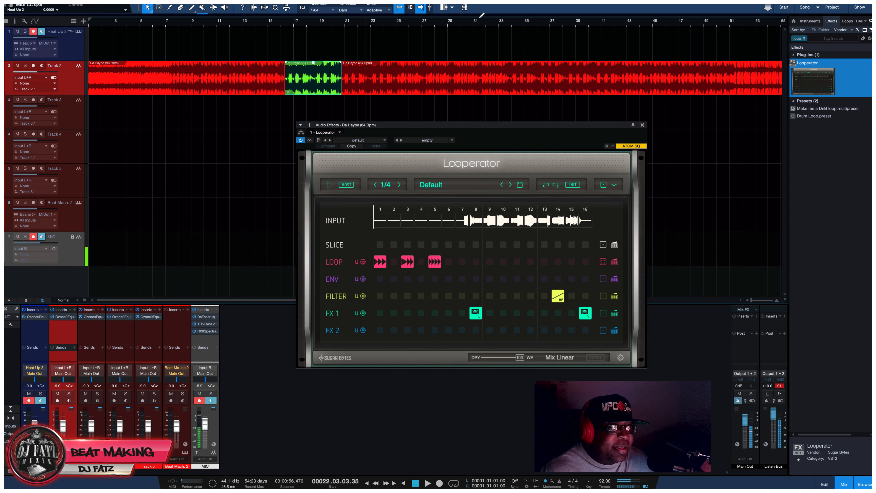
{"action": "scroll", "coordinate": [477, 21], "scroll_direction": "down", "scroll_amount": 5}
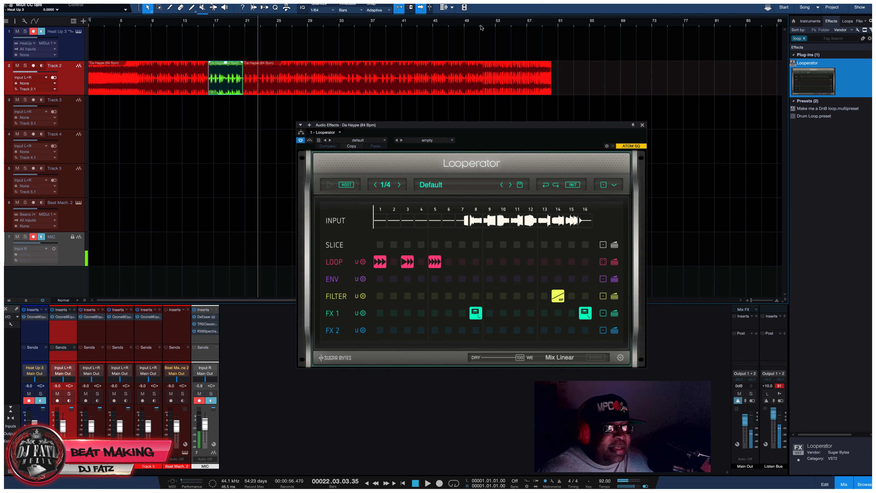
Play the song from bar 53 and from about bar 51 to find the next section of Track 2 to process.
{"action": "left_click", "coordinate": [481, 25]}
{"action": "left_click", "coordinate": [494, 23]}
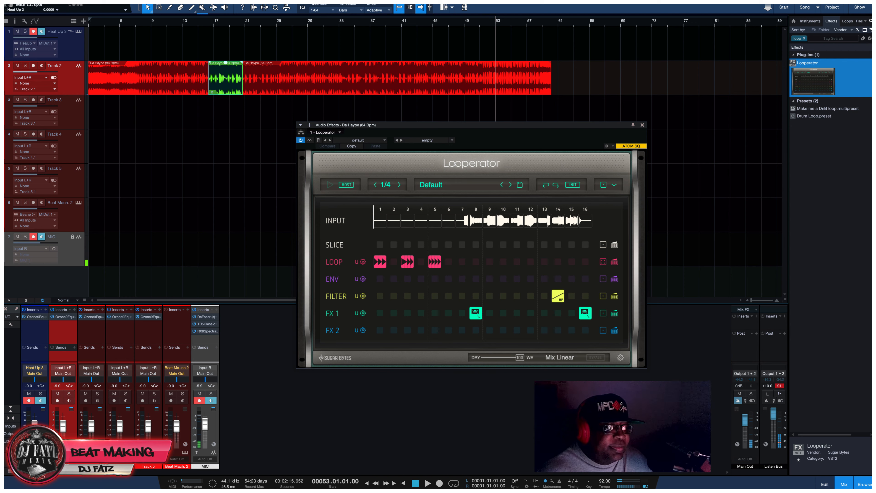
{"action": "left_click", "coordinate": [426, 483]}
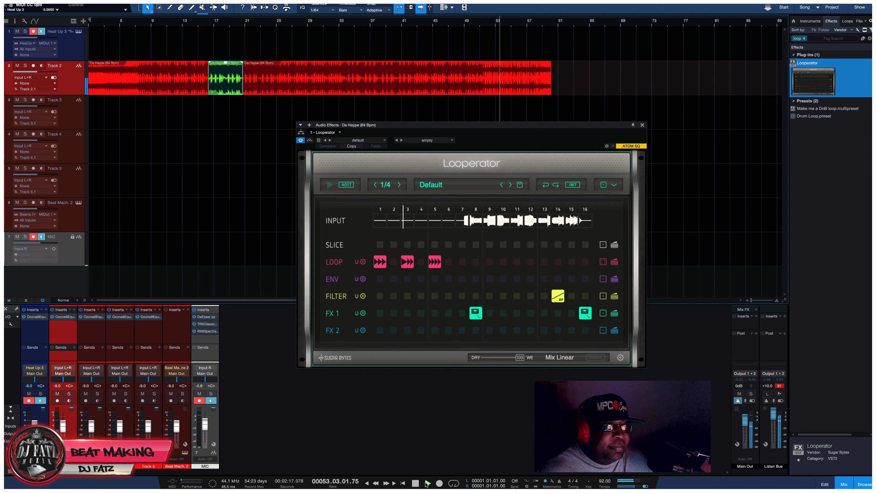
{"action": "left_click", "coordinate": [479, 27]}
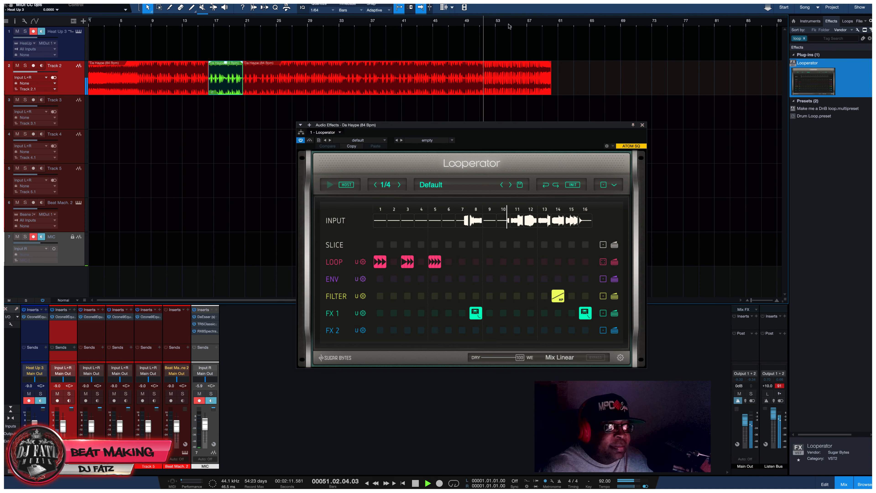
Stop playback and split the Da Haype clip on Track 2 at 51.02.04.75.
{"action": "scroll", "coordinate": [486, 27], "scroll_direction": "up", "scroll_amount": 5}
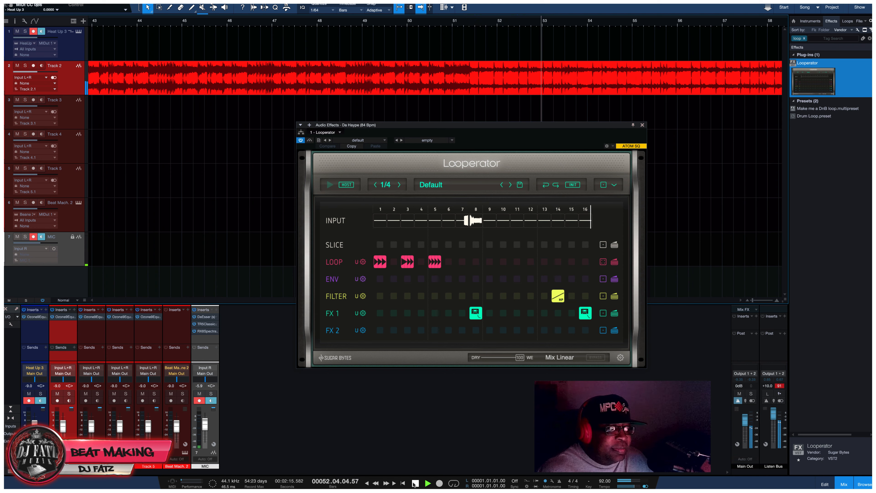
{"action": "key", "text": "space"}
{"action": "key", "text": "alt+x"}
{"action": "right_click", "coordinate": [513, 47]}
{"action": "left_click", "coordinate": [505, 49]}
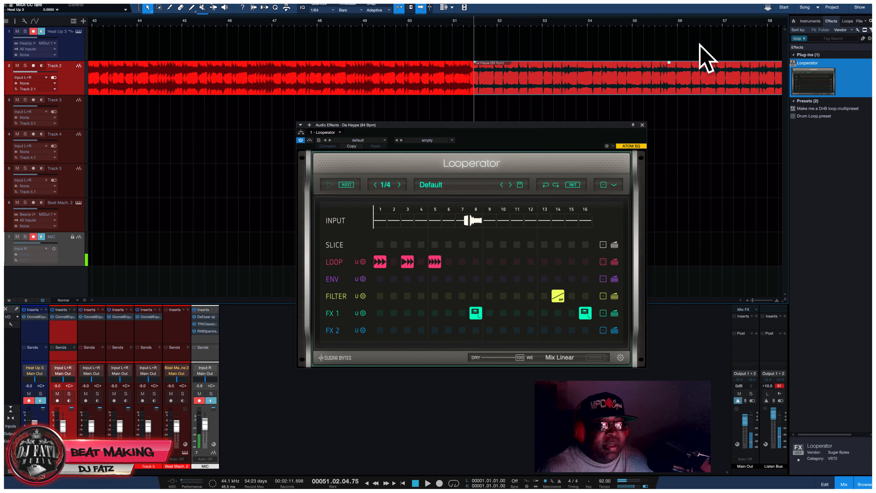
Close Looperator, clear the loop search filter, and insert the HalfTime effect from Favorites on the newly split Da Haype clip.
{"action": "left_click", "coordinate": [643, 126]}
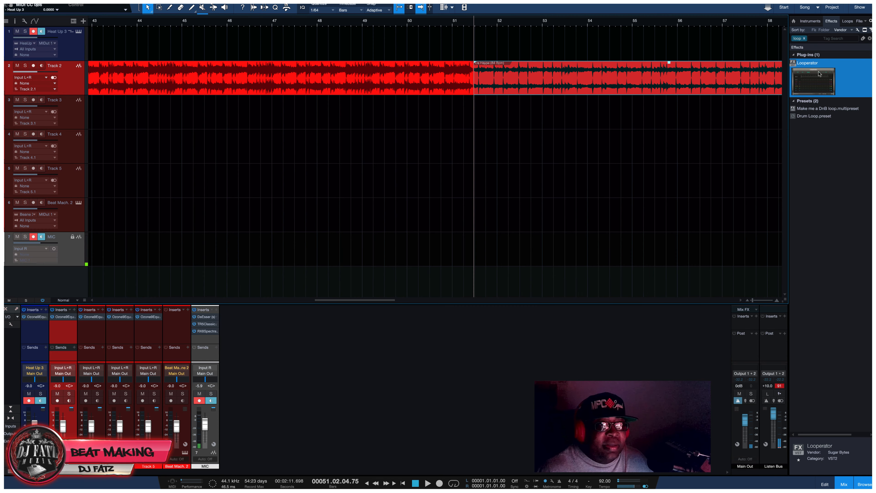
{"action": "left_click", "coordinate": [869, 39]}
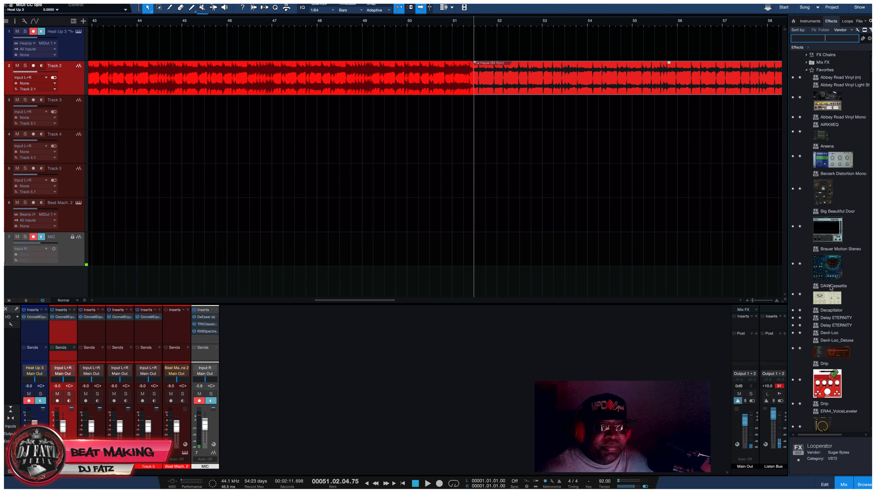
{"action": "scroll", "coordinate": [831, 287], "scroll_direction": "down", "scroll_amount": 5}
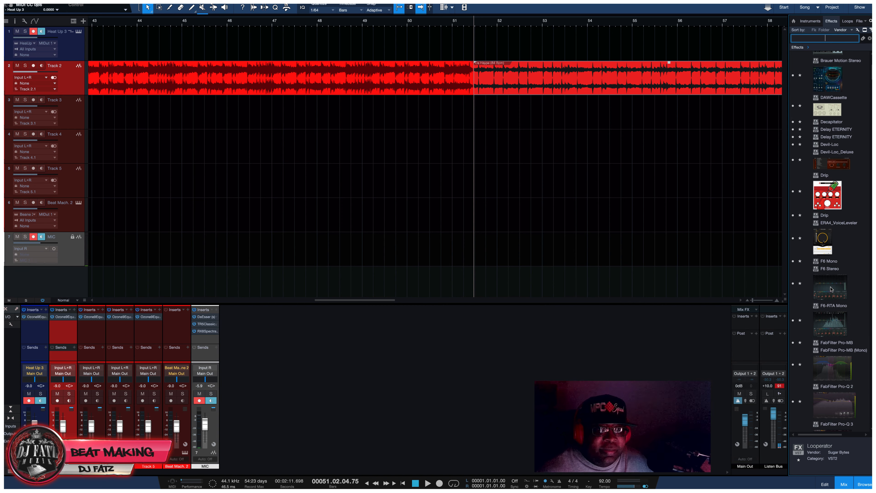
{"action": "scroll", "coordinate": [831, 289], "scroll_direction": "down", "scroll_amount": 9}
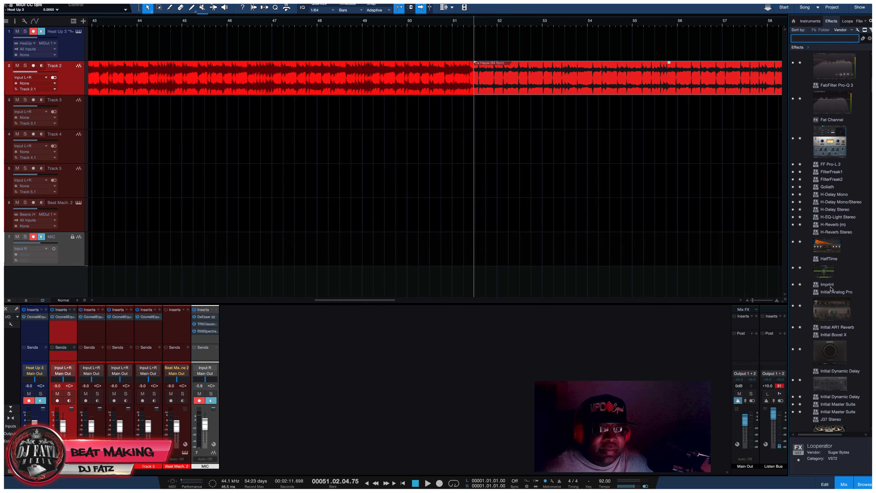
{"action": "left_click", "coordinate": [829, 276]}
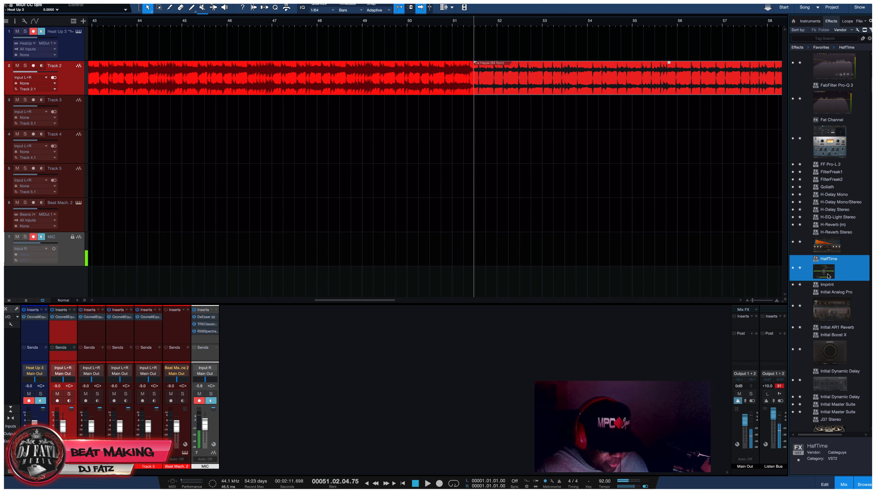
{"action": "left_click_drag", "start_coordinate": [830, 276], "coordinate": [513, 90]}
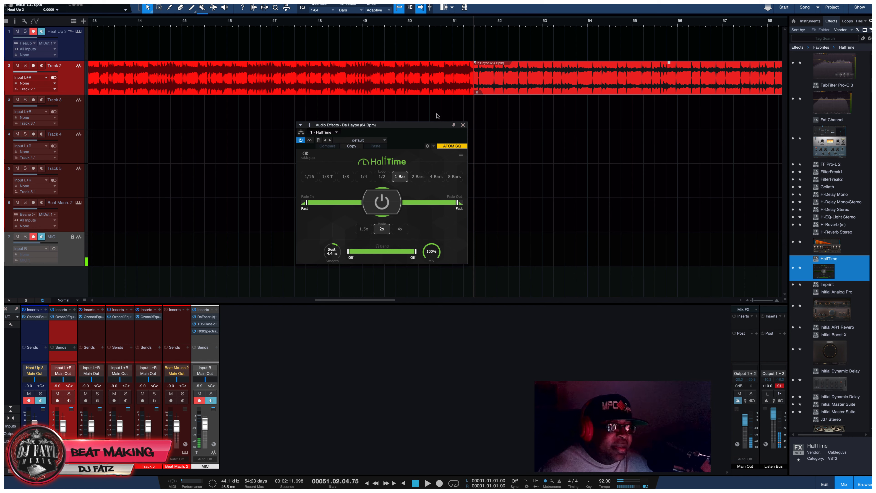
Set HalfTime to a 4 Bars loop with FX 500ms smoothing and play the song from just before the split clip.
{"action": "left_click_drag", "start_coordinate": [410, 127], "coordinate": [522, 133]}
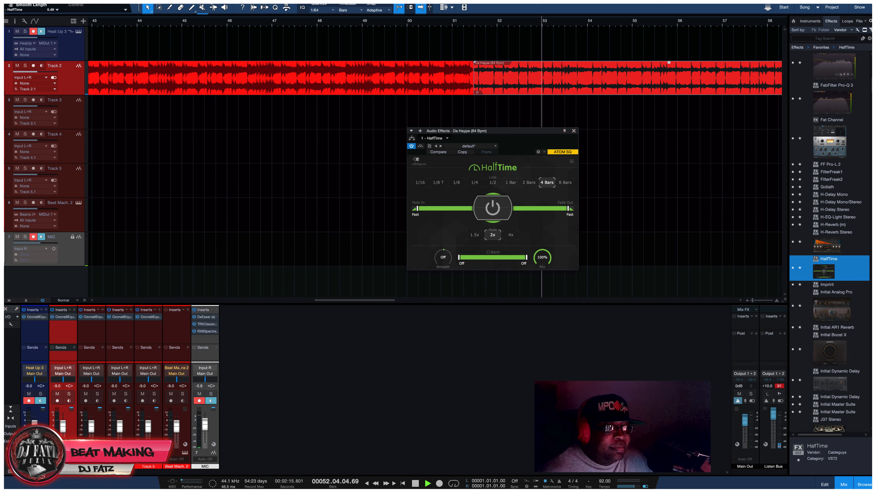
{"action": "left_click", "coordinate": [463, 30]}
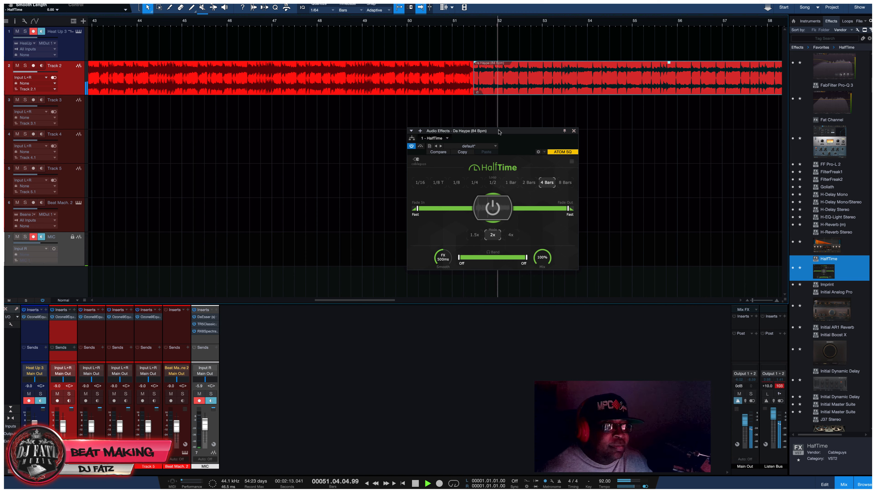
{"action": "left_click_drag", "start_coordinate": [459, 22], "coordinate": [428, 9]}
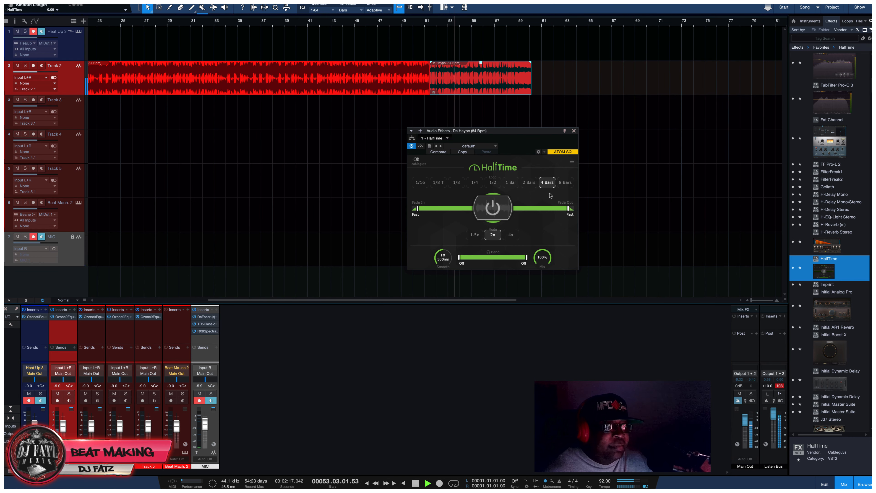
During playback, try HalfTime's 8 Bars loop length, switch it to 1 Bar, and set the mode to 1.5x.
{"action": "left_click", "coordinate": [565, 183]}
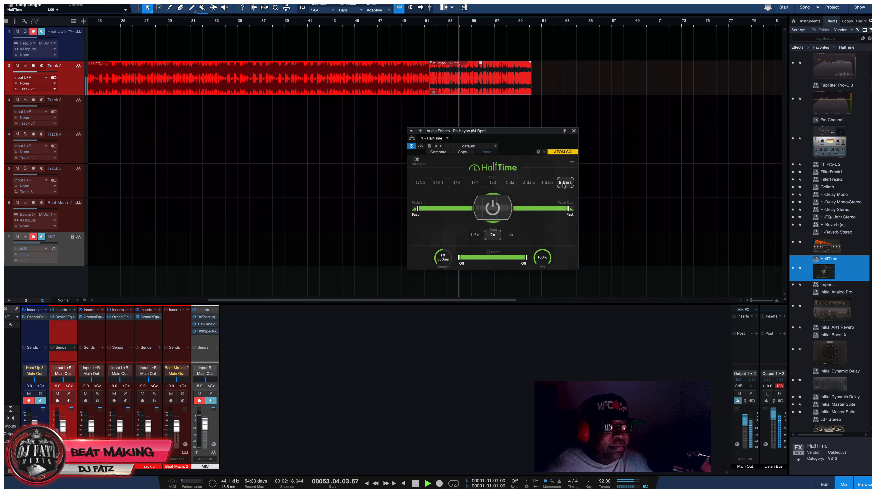
{"action": "left_click", "coordinate": [513, 185]}
{"action": "left_click", "coordinate": [475, 235]}
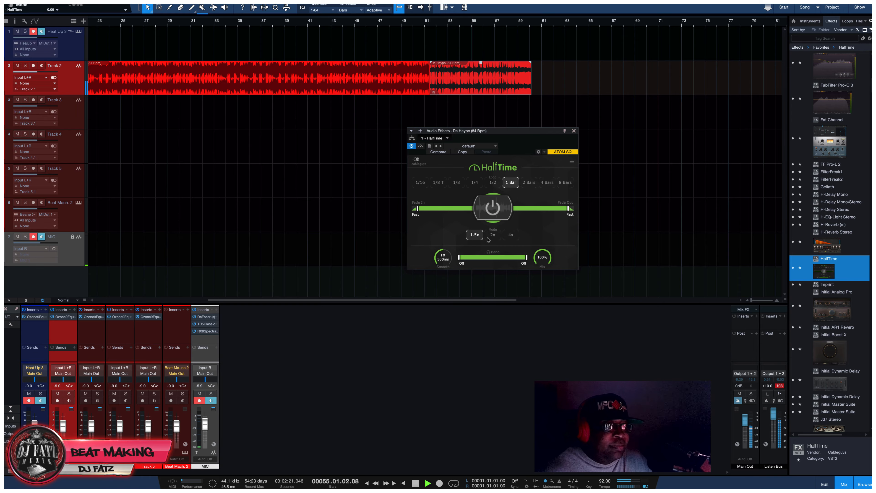